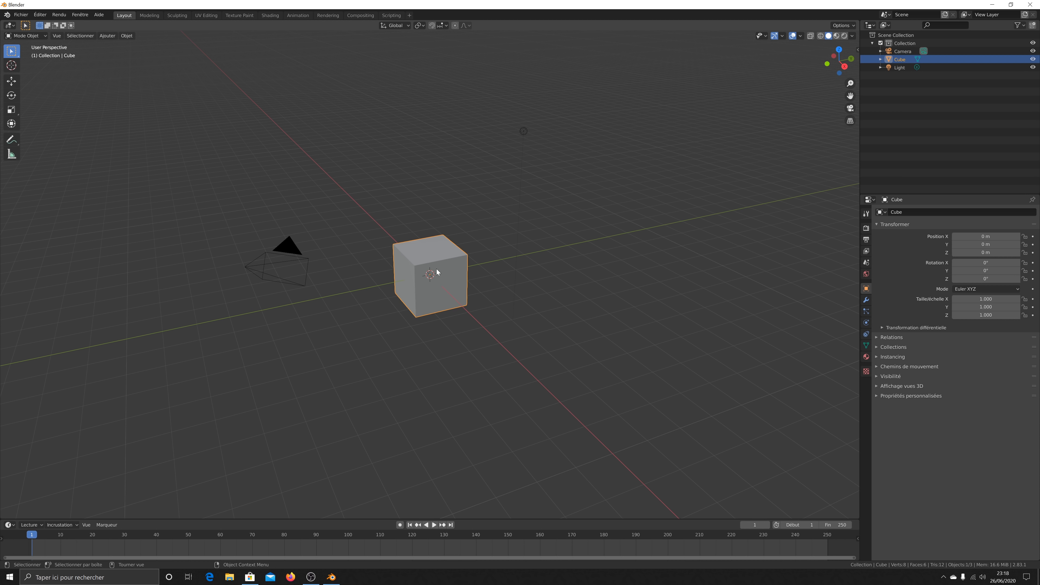
Delete the default cube from the scene.
{"action": "key", "text": "Delete"}
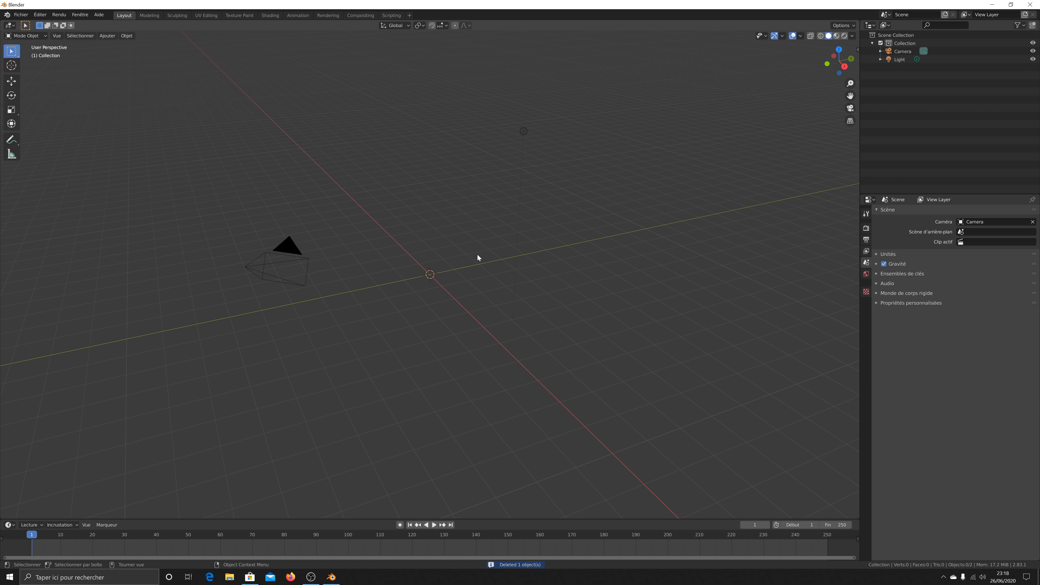
{"action": "left_click", "coordinate": [21, 15]}
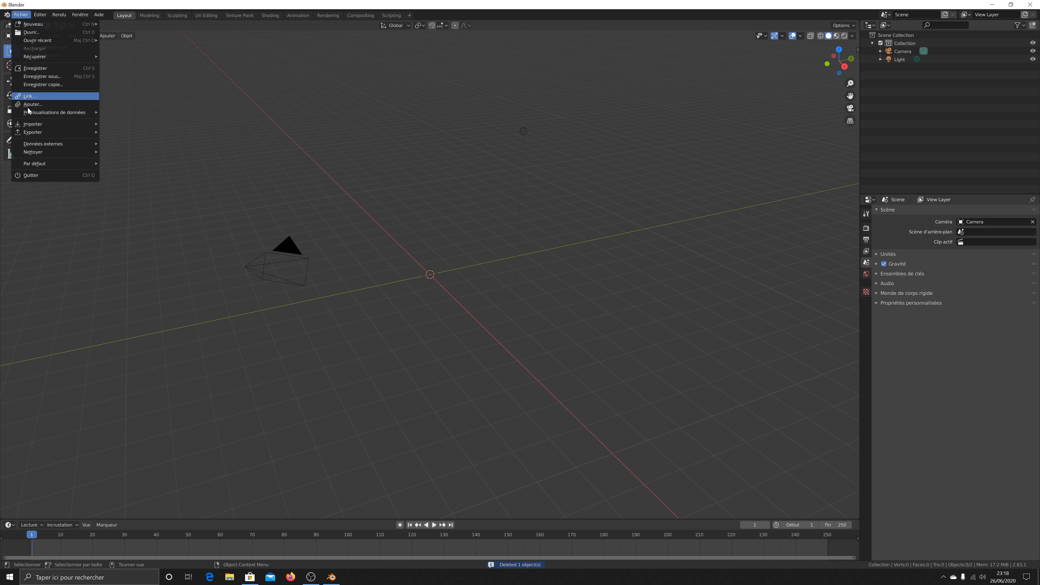
{"action": "mouse_move", "coordinate": [44, 127]}
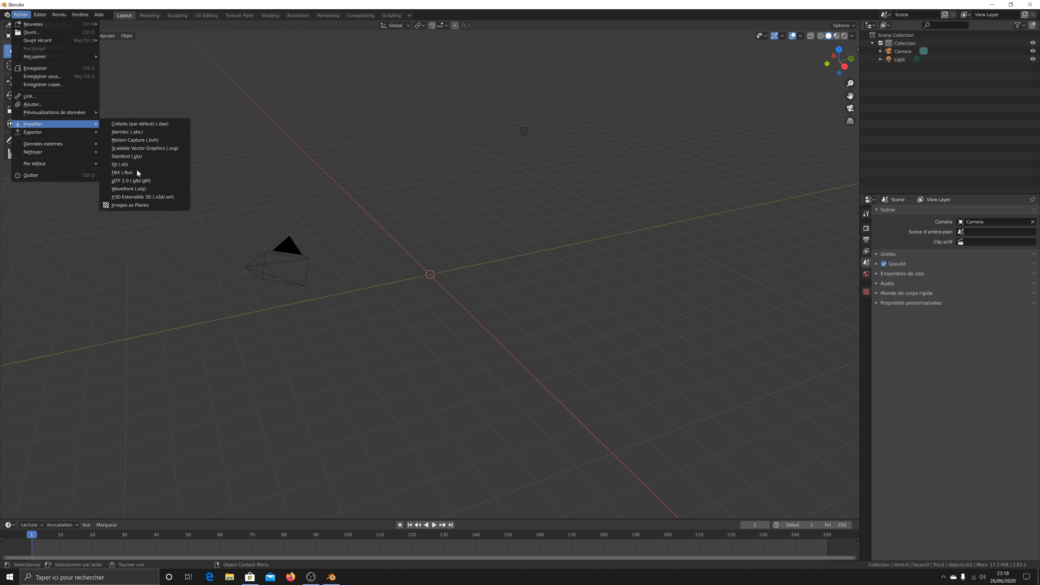
{"action": "left_click", "coordinate": [167, 79]}
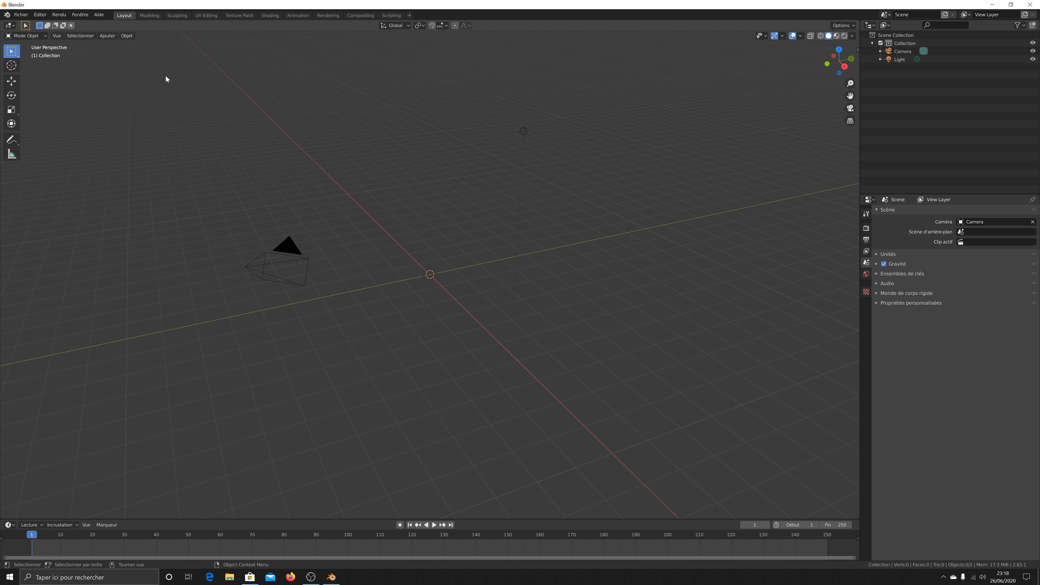
Import all the embergen_dust_devil_tornado_a .vdb files from E:\vdb\Dust_Devil\Dust_Devil as an OpenVDB volume sequence.
{"action": "left_click", "coordinate": [115, 38]}
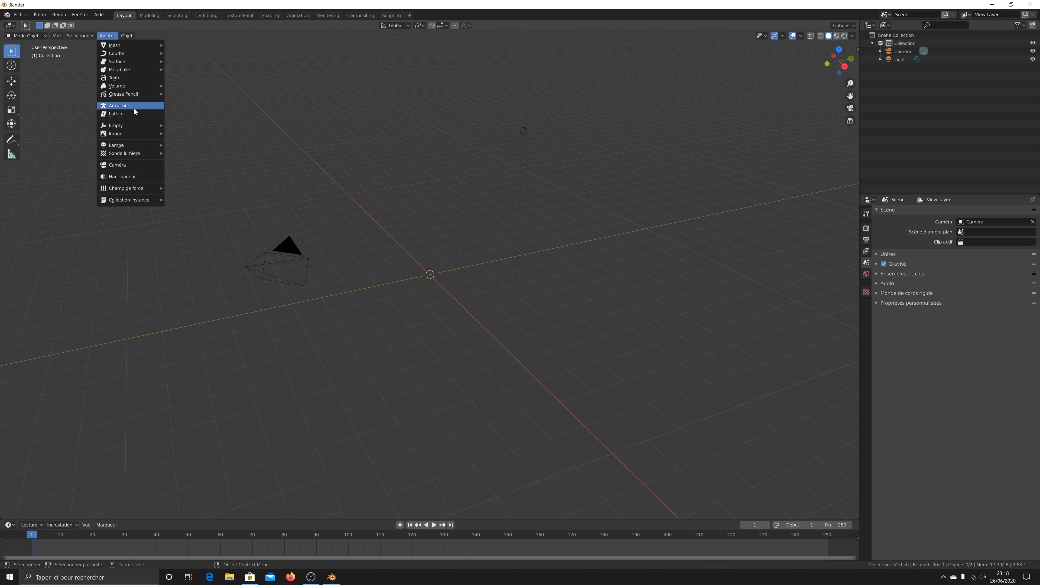
{"action": "mouse_move", "coordinate": [141, 87]}
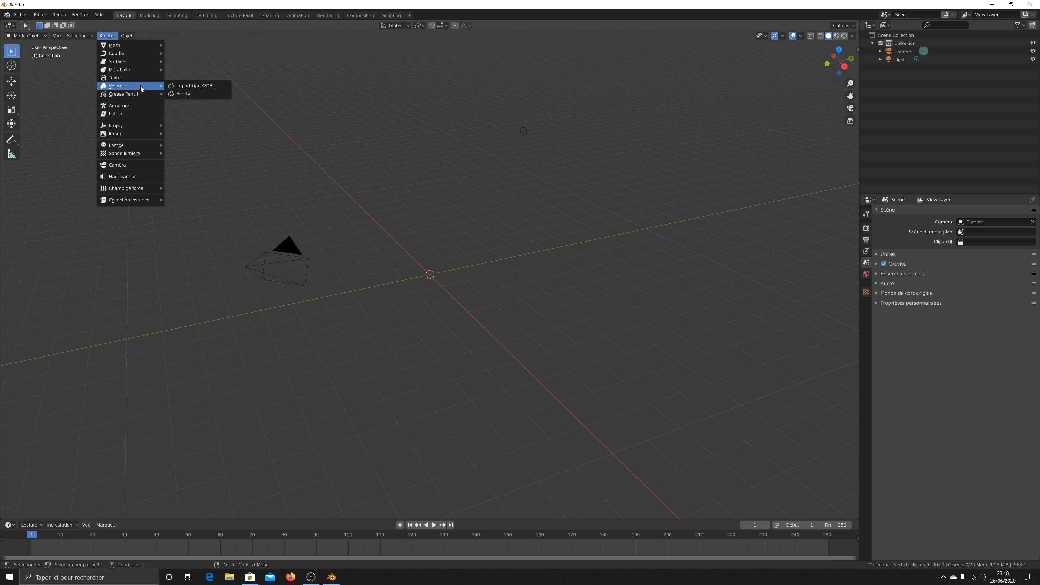
{"action": "left_click", "coordinate": [194, 85]}
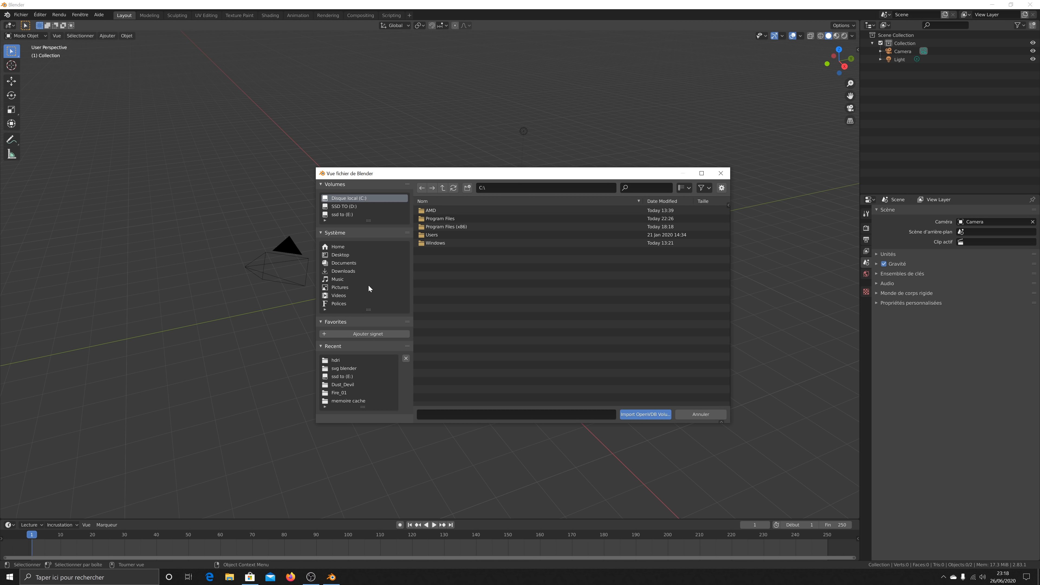
{"action": "left_click", "coordinate": [348, 376]}
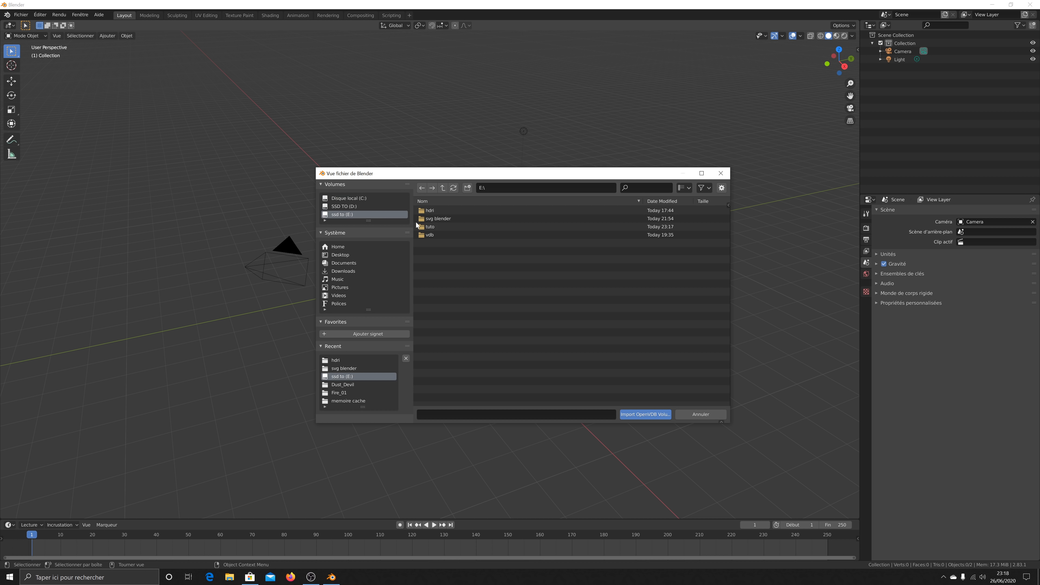
{"action": "left_click", "coordinate": [439, 234]}
{"action": "double_click", "coordinate": [427, 235]}
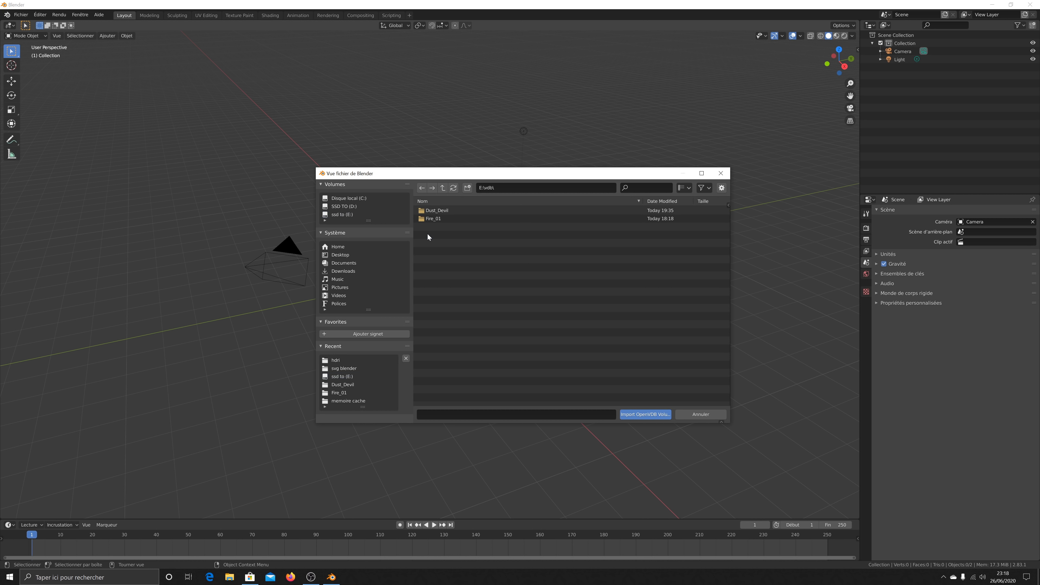
{"action": "double_click", "coordinate": [441, 210]}
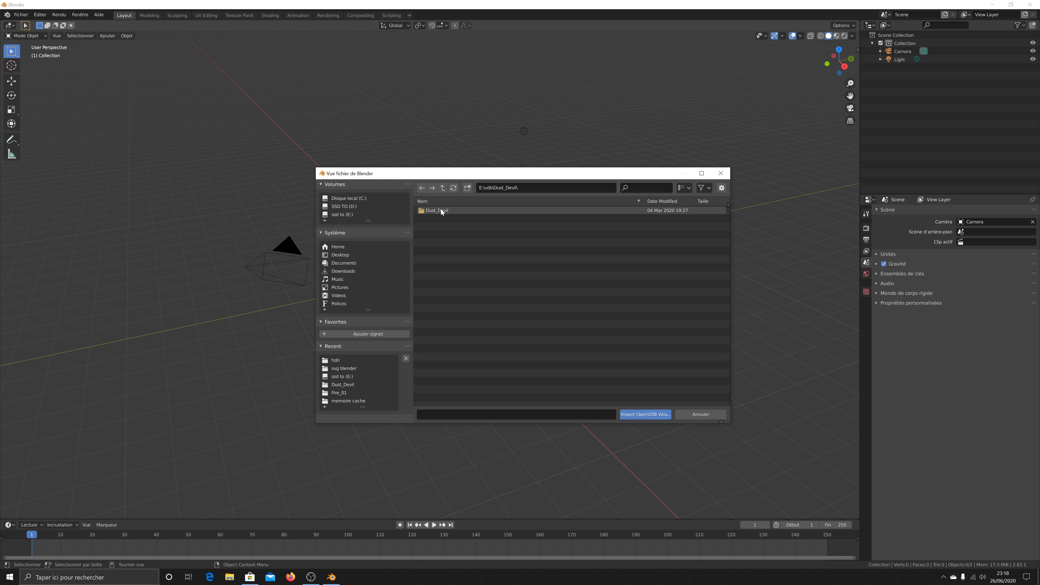
{"action": "left_click", "coordinate": [441, 210]}
{"action": "double_click", "coordinate": [441, 210]}
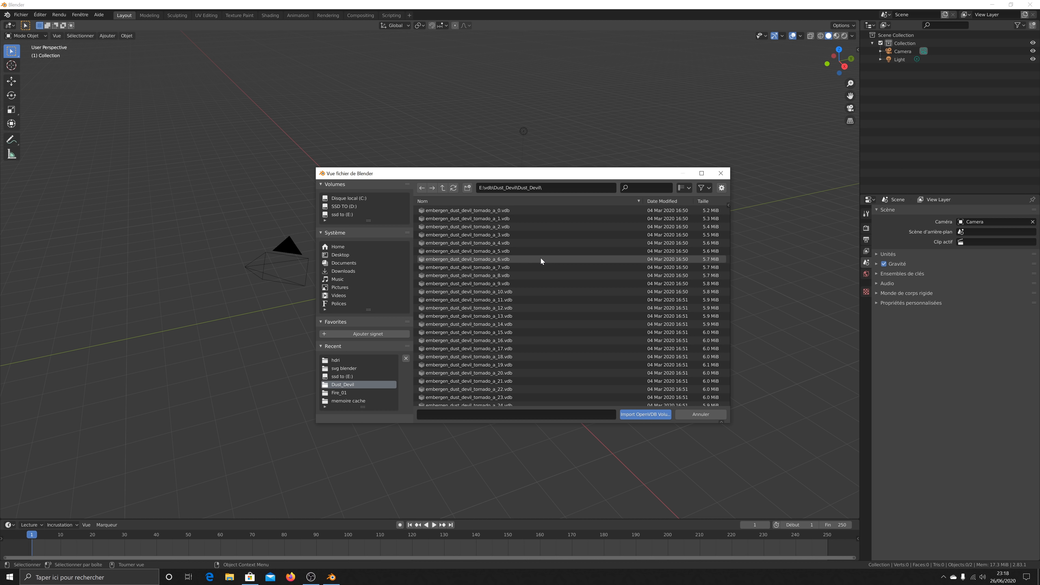
{"action": "key", "text": "a"}
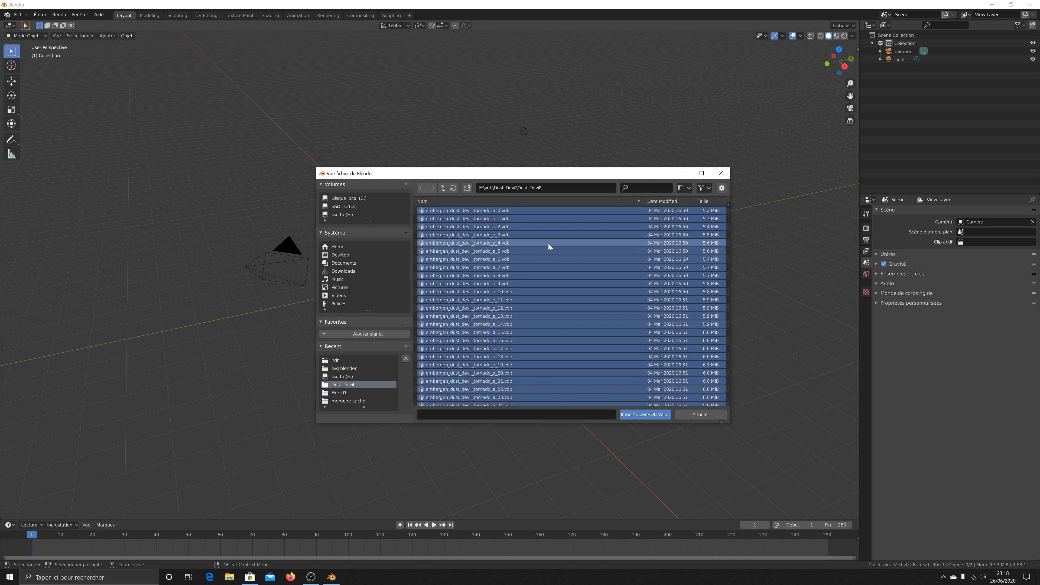
{"action": "left_click", "coordinate": [649, 415]}
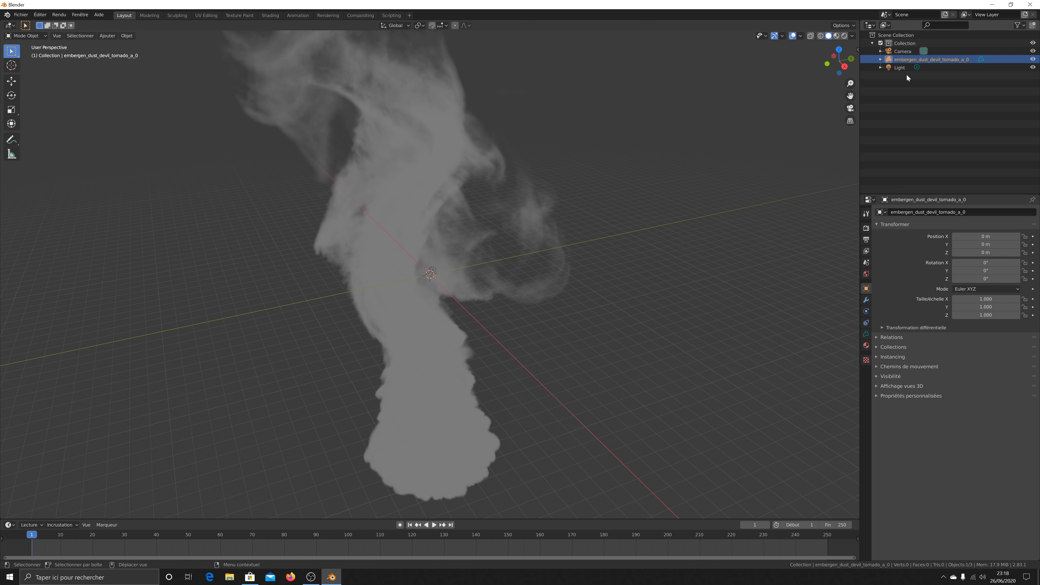
Scale the imported tornado volume uniformly to about -0.241 on all axes.
{"action": "key", "text": "s"}
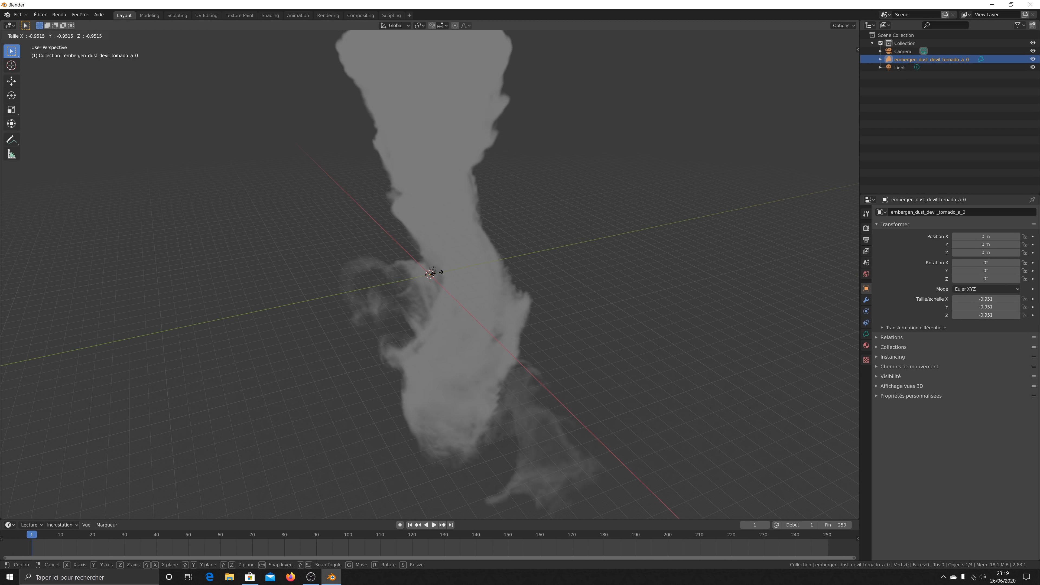
{"action": "left_click", "coordinate": [431, 275]}
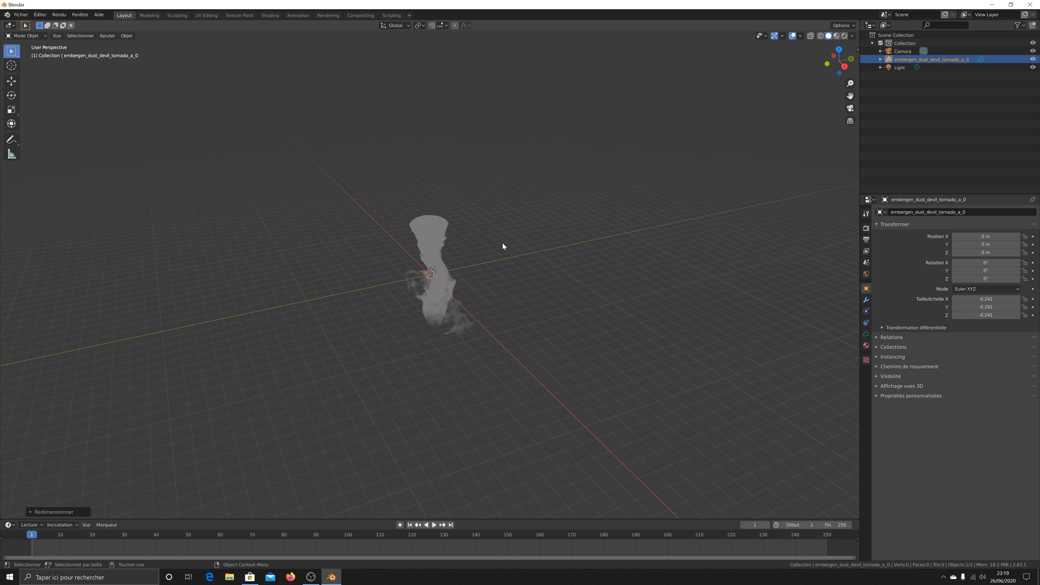
Play the animation to preview the tornado's motion and stop it at about frame 15.
{"action": "scroll", "coordinate": [503, 246], "scroll_direction": "up", "scroll_amount": 3}
{"action": "middle_click_drag", "start_coordinate": [504, 244], "coordinate": [409, 269]}
{"action": "left_click_drag", "start_coordinate": [838, 62], "coordinate": [835, 63]}
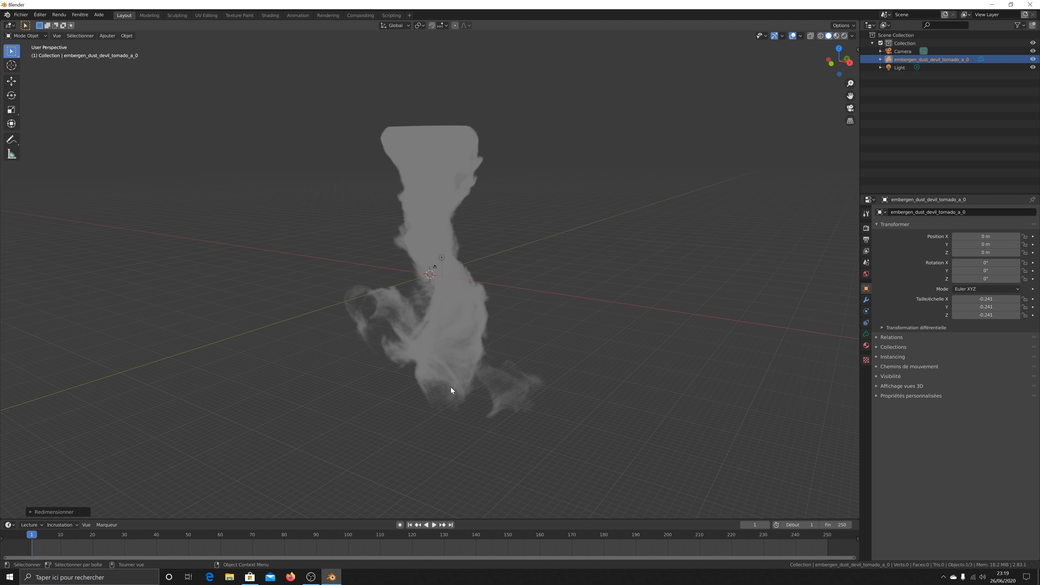
{"action": "key", "text": "space"}
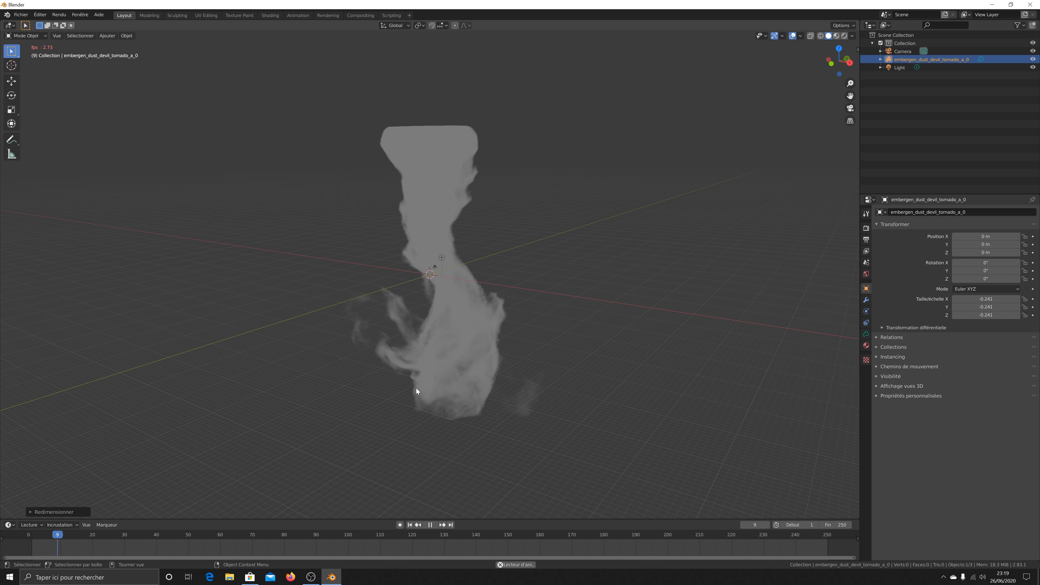
{"action": "key", "text": "space"}
Examine the volume's wireframe boxes from several angles and at frame 43, and return to solid shading.
{"action": "left_click", "coordinate": [821, 36]}
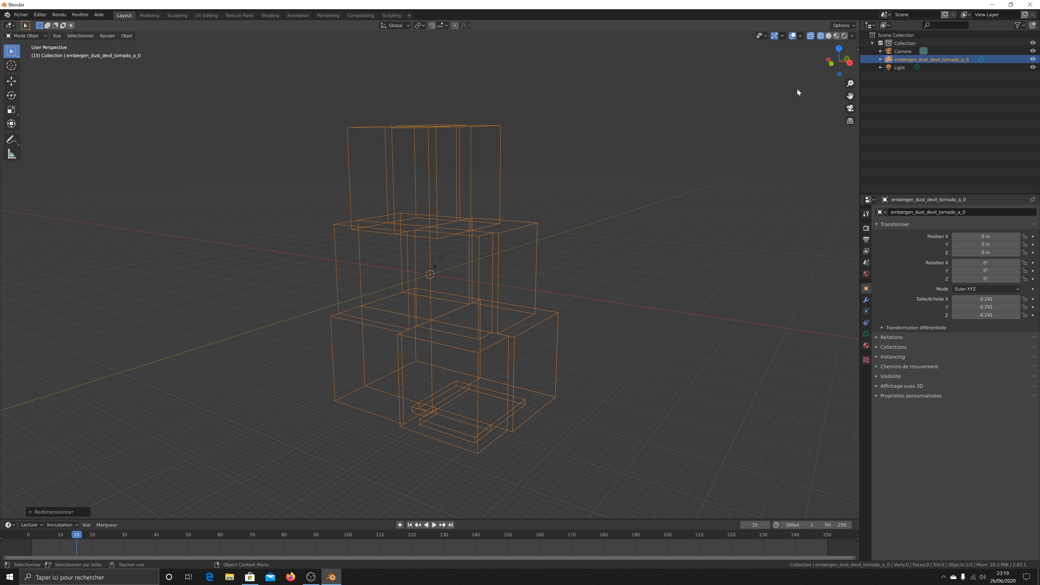
{"action": "left_click_drag", "start_coordinate": [840, 66], "coordinate": [613, 220]}
{"action": "left_click_drag", "start_coordinate": [829, 73], "coordinate": [821, 123]}
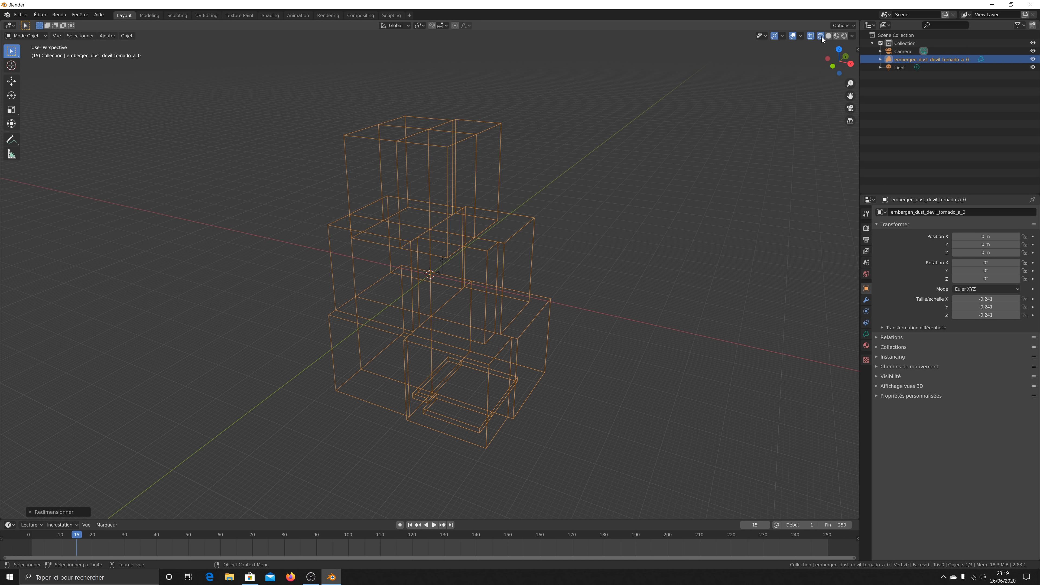
{"action": "left_click_drag", "start_coordinate": [836, 59], "coordinate": [739, 130]}
{"action": "left_click_drag", "start_coordinate": [839, 65], "coordinate": [275, 227]}
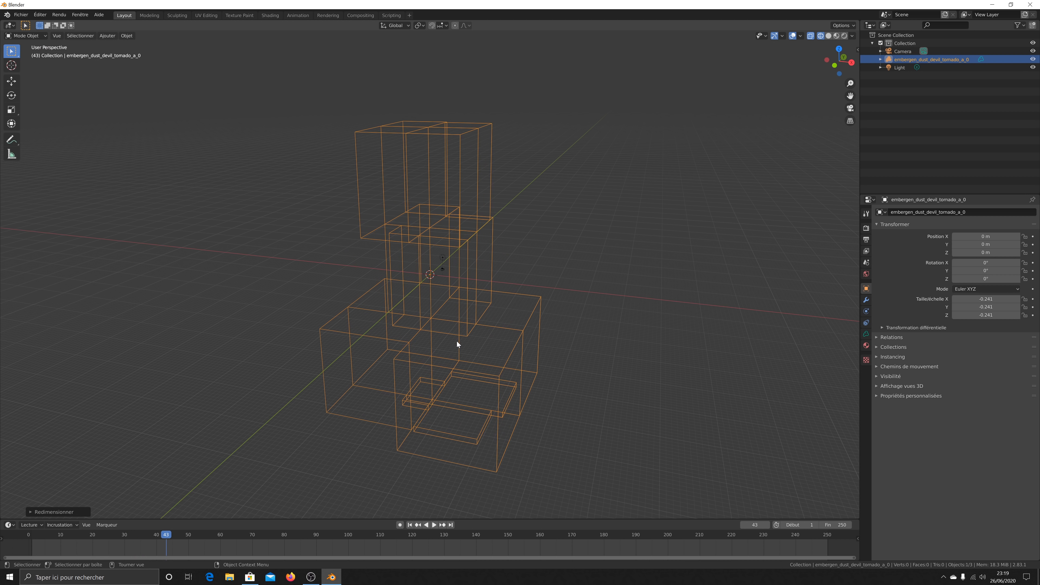
{"action": "left_click", "coordinate": [830, 36]}
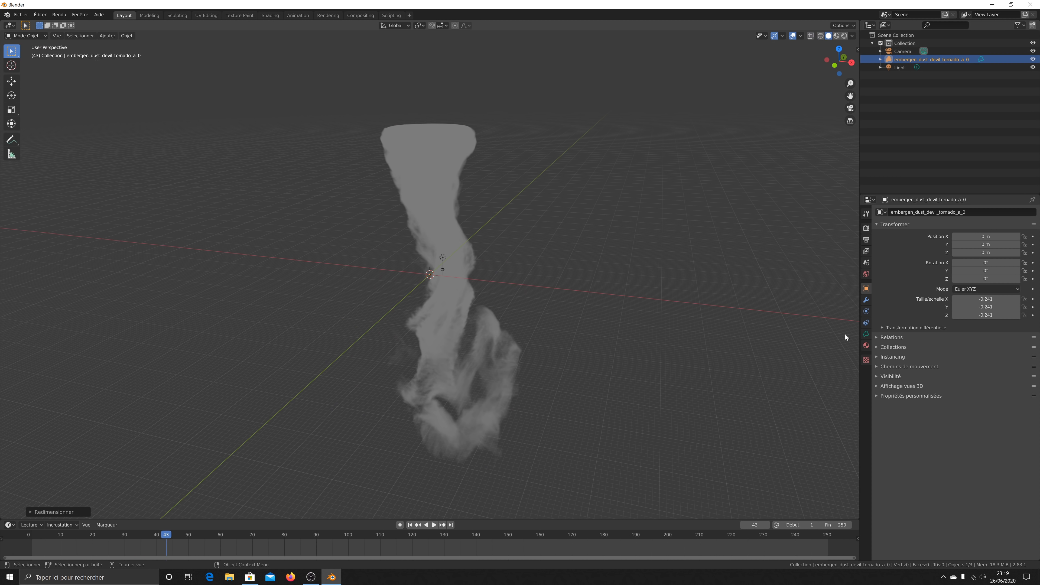
Show the volume's data properties and set the scene's end frame to 101.
{"action": "left_click", "coordinate": [867, 334]}
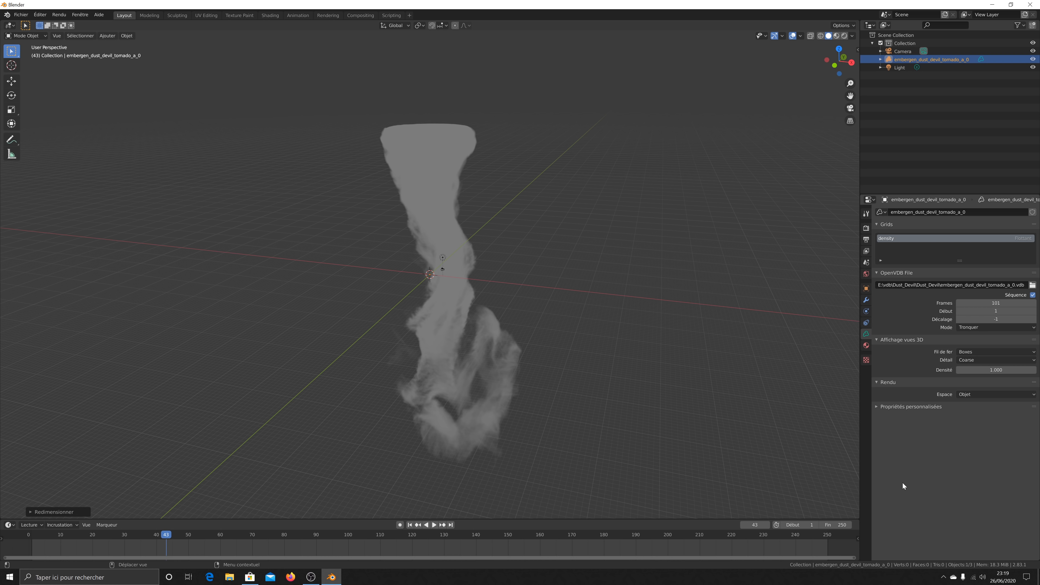
{"action": "left_click", "coordinate": [835, 526]}
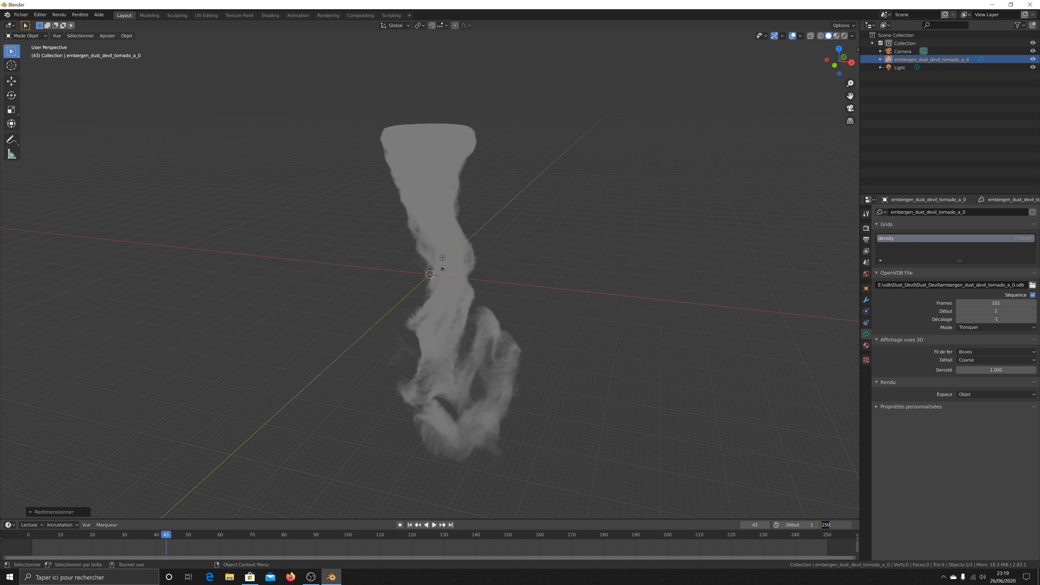
{"action": "type", "text": "101"}
{"action": "key", "text": "Return"}
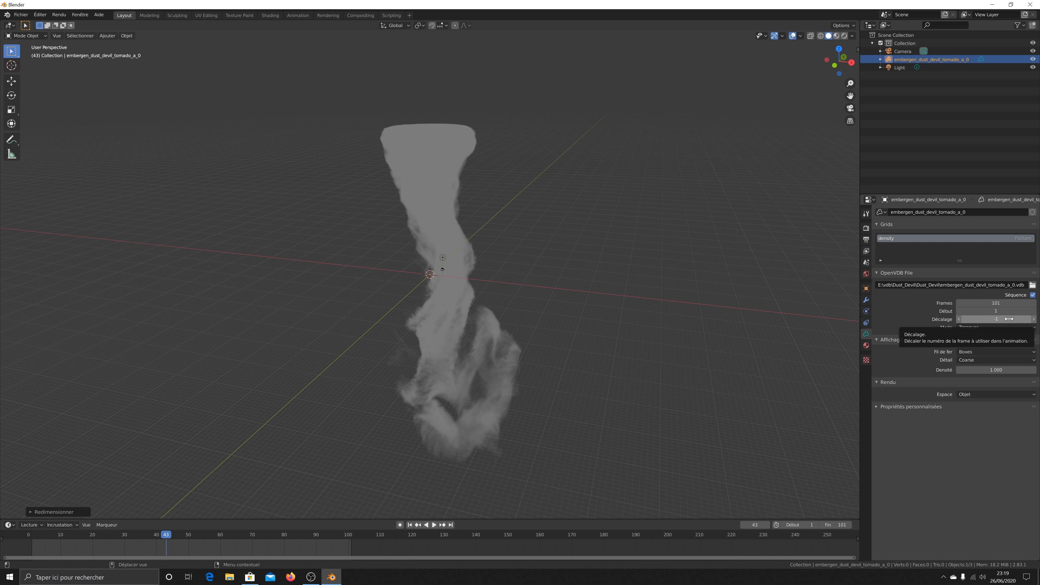
Set the OpenVDB sequence's frame offset to 1 and the volume's viewport display density to about 0.180.
{"action": "mouse_move", "coordinate": [982, 320]}
{"action": "left_mouse_down"}
{"action": "mouse_move", "coordinate": [1020, 320]}
{"action": "mouse_move", "coordinate": [983, 319]}
{"action": "left_mouse_up"}
{"action": "left_click", "coordinate": [983, 320]}
{"action": "type", "text": "6"}
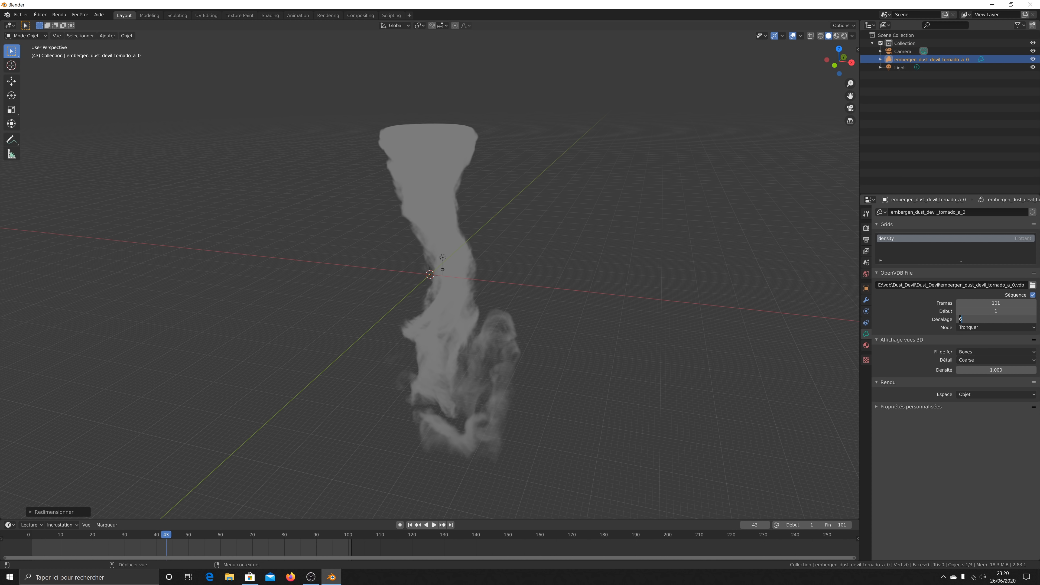
{"action": "key", "text": "Return"}
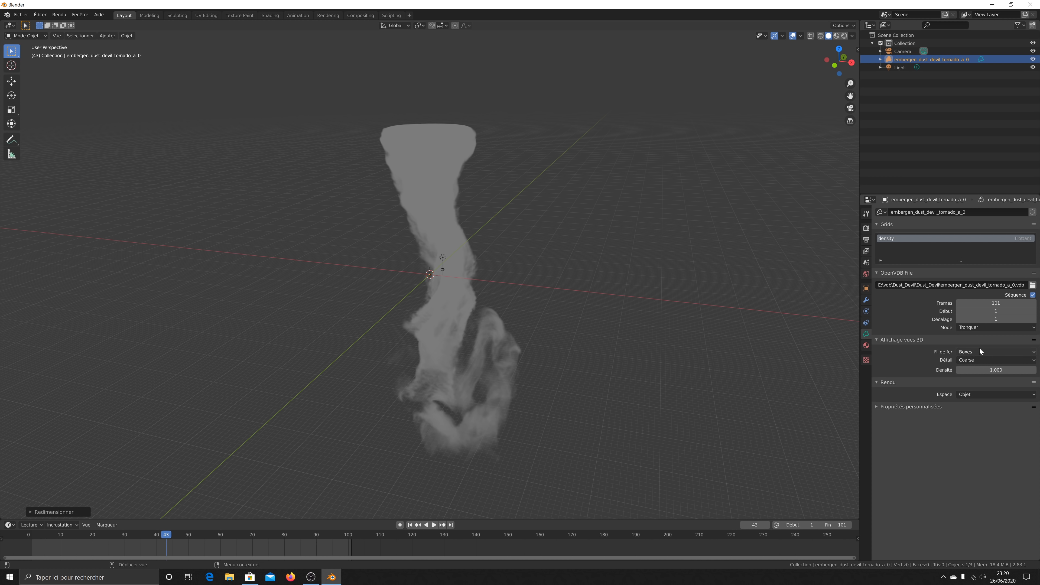
{"action": "left_click_drag", "start_coordinate": [837, 62], "coordinate": [848, 62]}
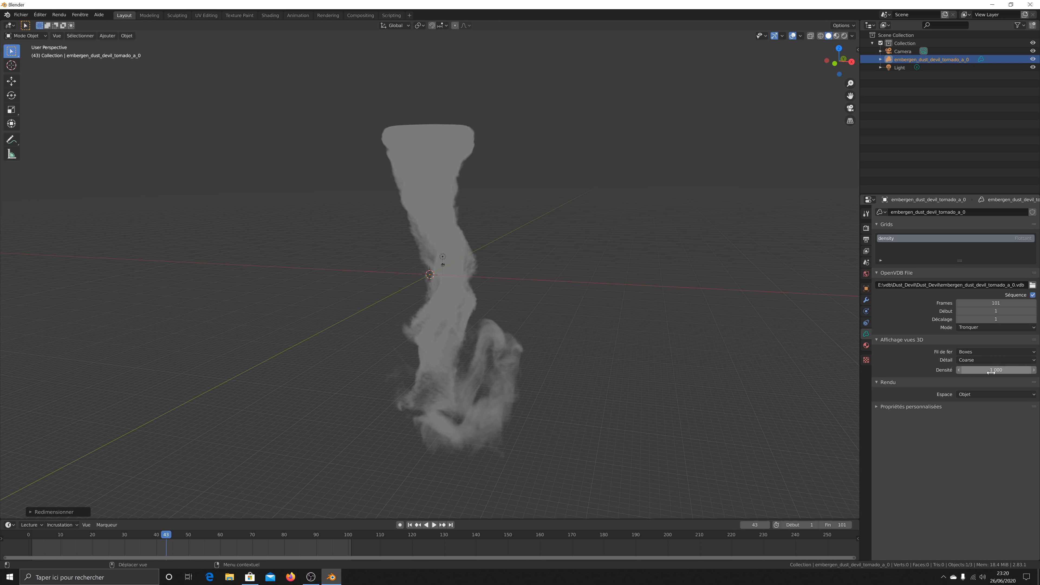
{"action": "left_click_drag", "start_coordinate": [999, 368], "coordinate": [969, 369]}
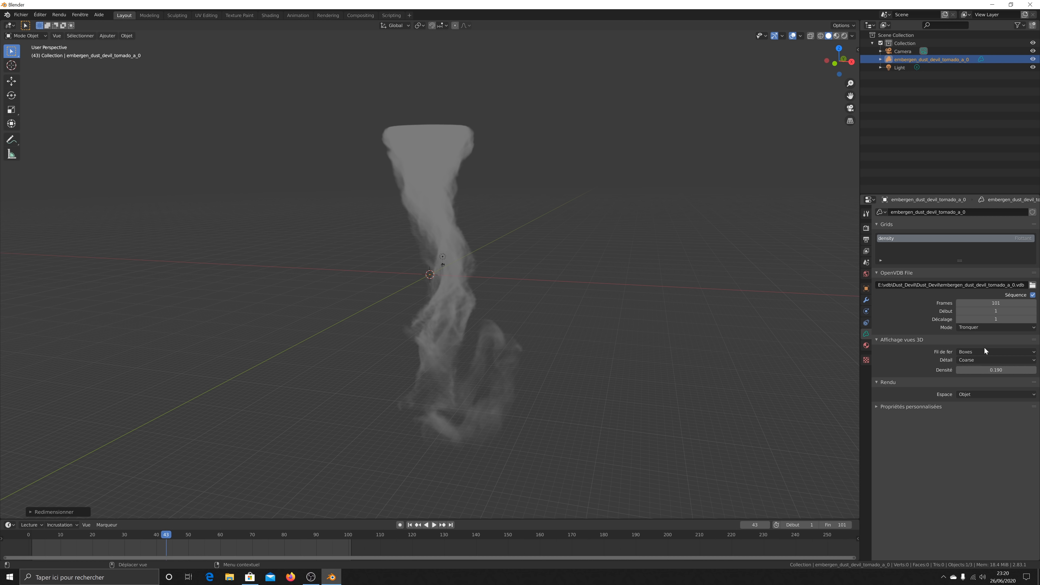
Create a new material with a Principled Volume shader for the tornado in the Shading workspace.
{"action": "left_click", "coordinate": [865, 346]}
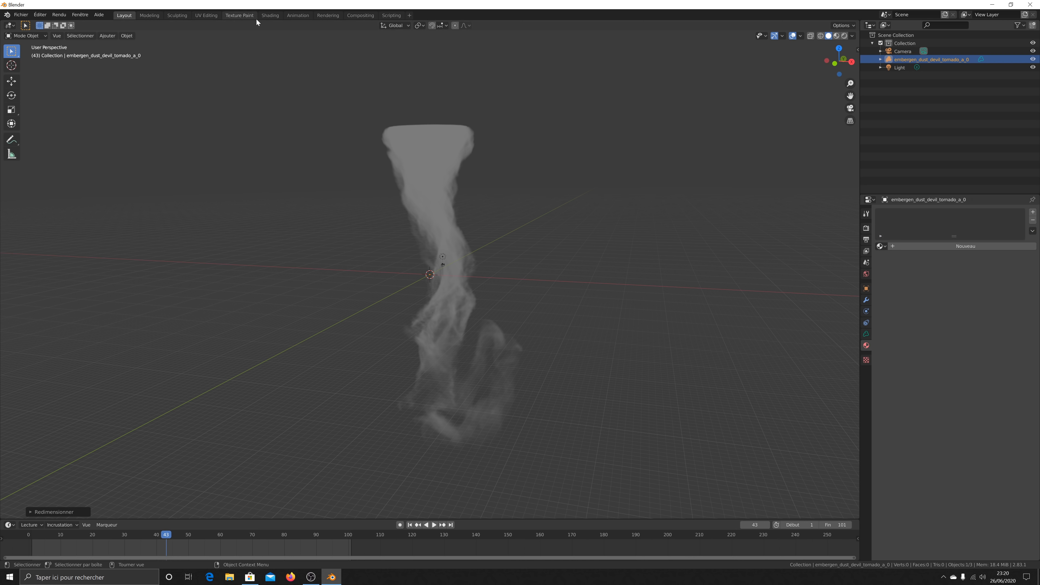
{"action": "left_click", "coordinate": [265, 19]}
{"action": "left_click", "coordinate": [522, 333]}
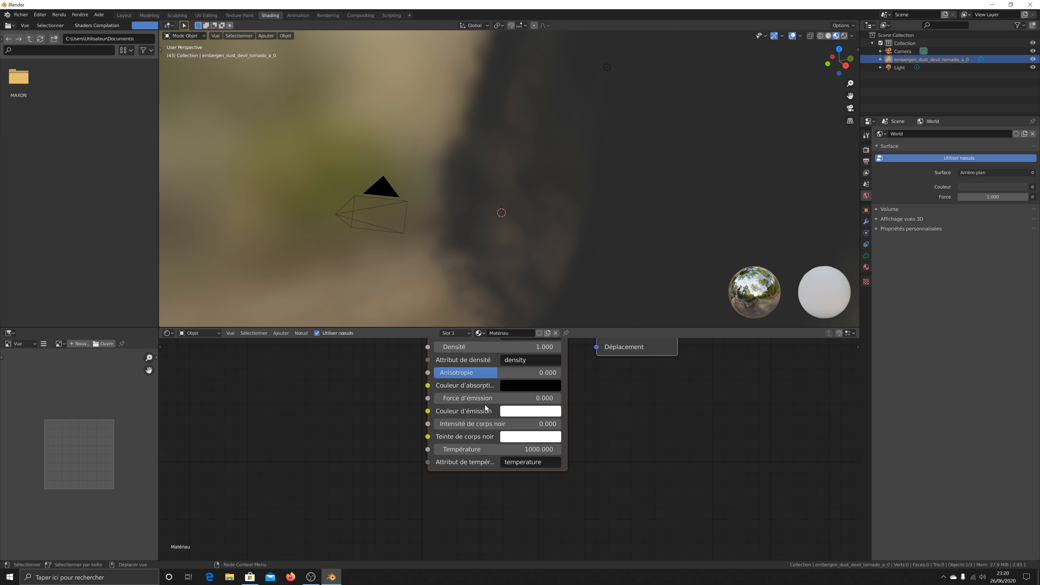
{"action": "scroll", "coordinate": [460, 379], "scroll_direction": "down", "scroll_amount": 2}
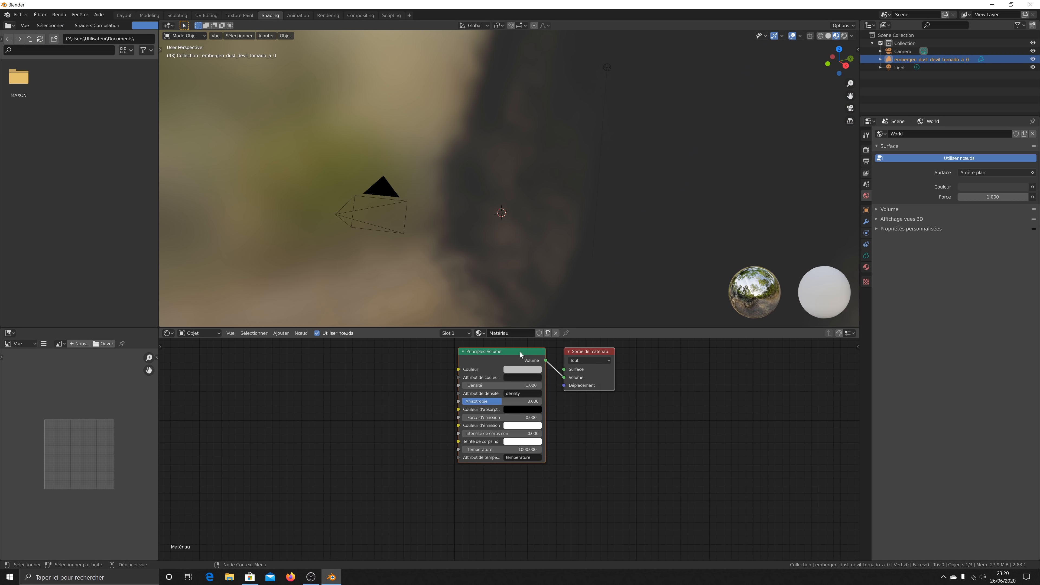
{"action": "left_click_drag", "start_coordinate": [573, 351], "coordinate": [543, 380]}
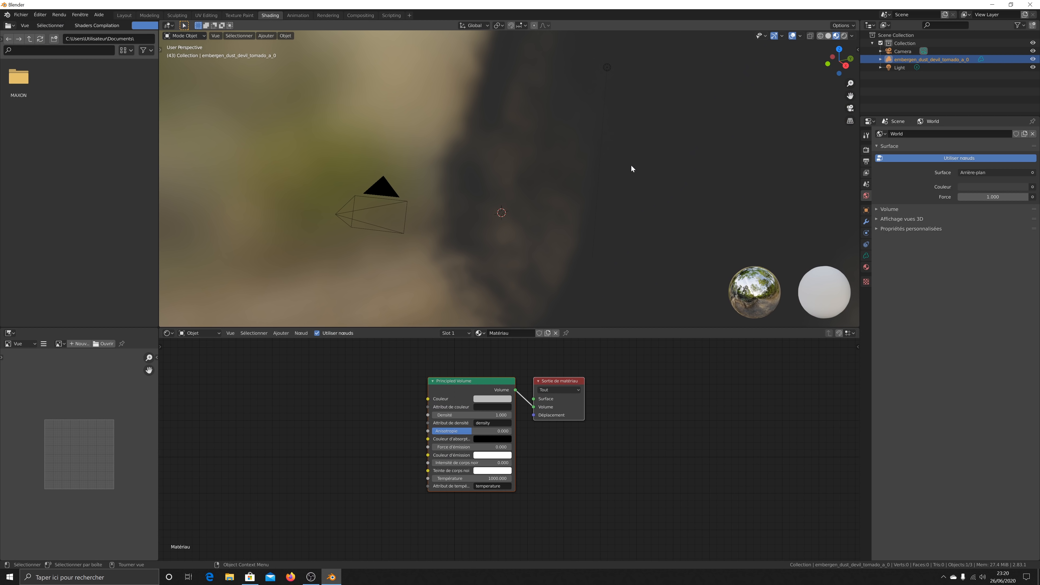
Switch the 3D viewport to rendered shading with more of the tornado in view.
{"action": "scroll", "coordinate": [643, 164], "scroll_direction": "down", "scroll_amount": 3}
{"action": "scroll", "coordinate": [648, 166], "scroll_direction": "down", "scroll_amount": 5}
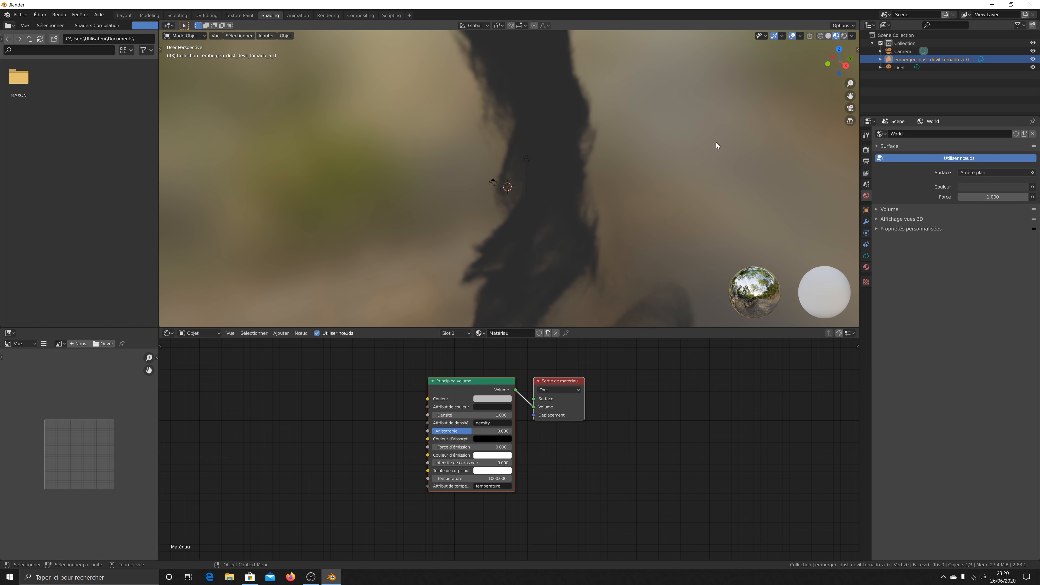
{"action": "left_click", "coordinate": [845, 36]}
{"action": "scroll", "coordinate": [611, 148], "scroll_direction": "down", "scroll_amount": 1}
{"action": "scroll", "coordinate": [611, 148], "scroll_direction": "up", "scroll_amount": 1}
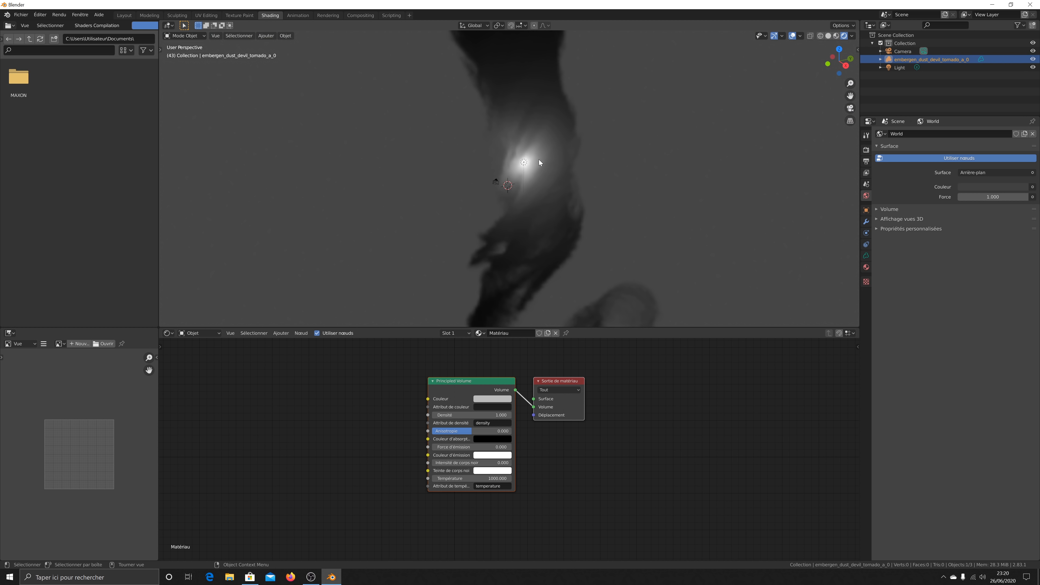
Scale the tornado down until it fits in the view, and change the render engine to Cycles.
{"action": "key", "text": "s"}
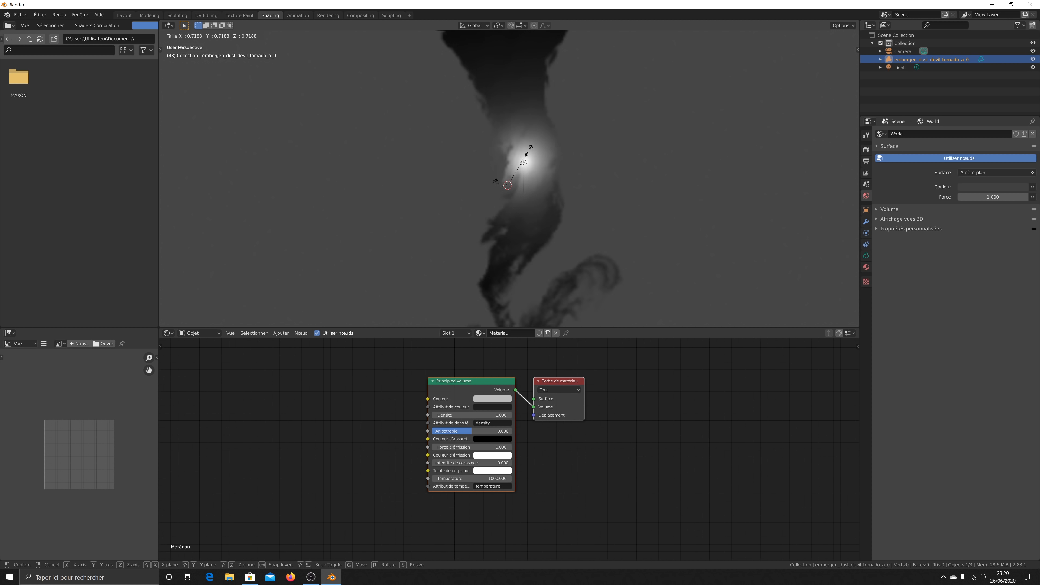
{"action": "left_click", "coordinate": [519, 160]}
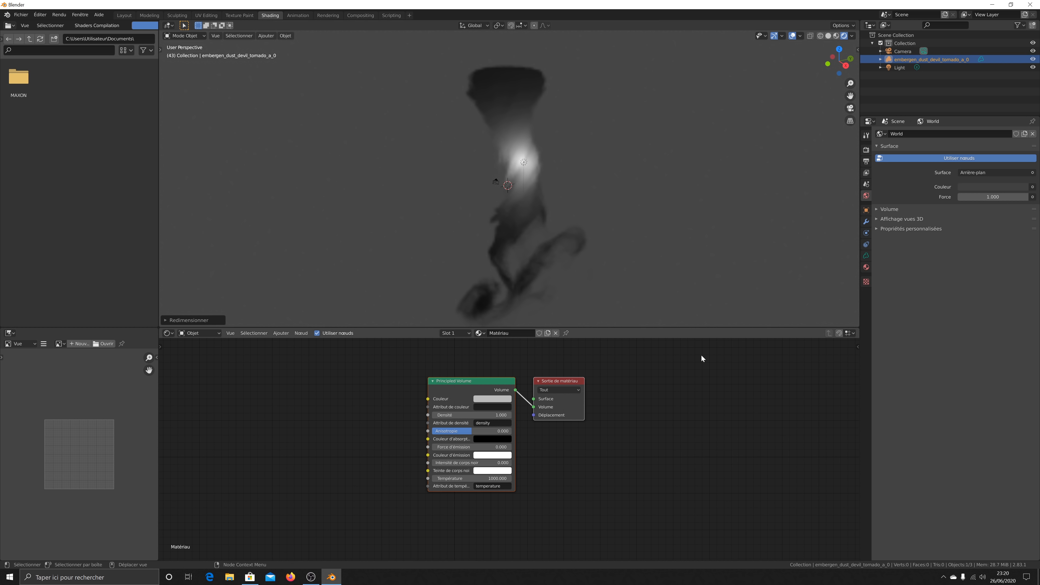
{"action": "left_click", "coordinate": [864, 149]}
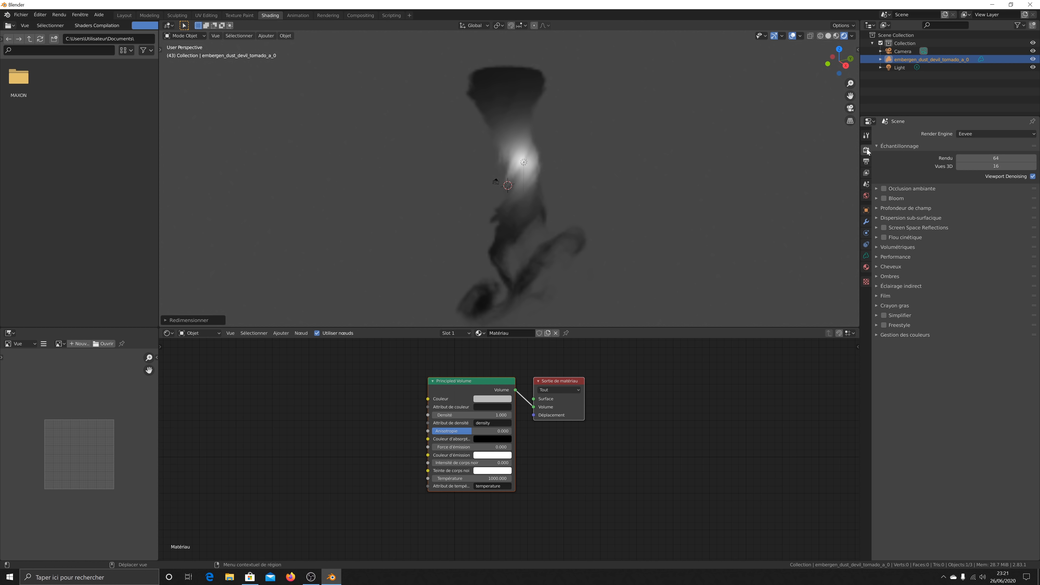
{"action": "left_click", "coordinate": [989, 136]}
{"action": "left_click", "coordinate": [974, 164]}
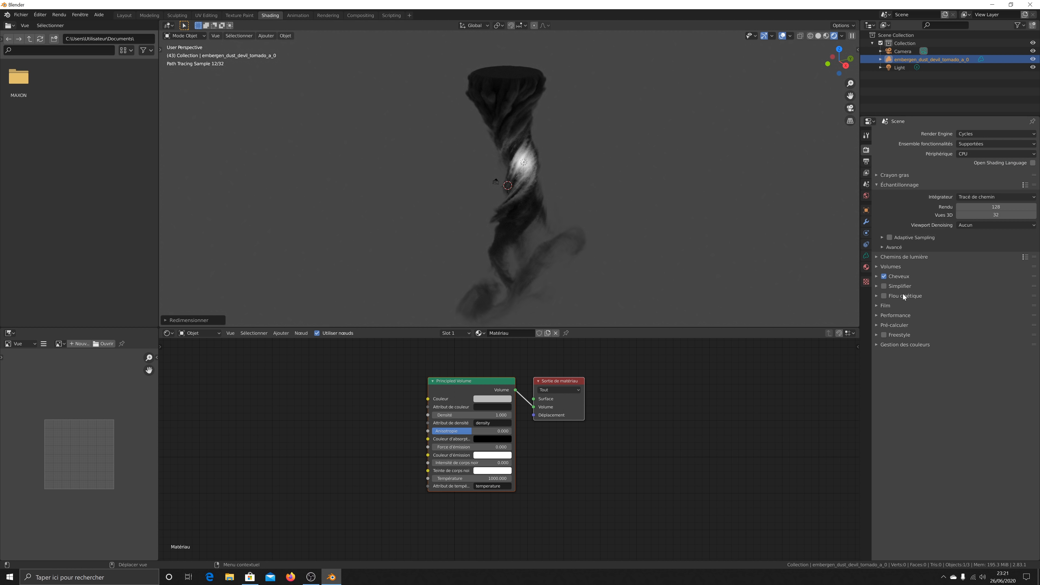
Change the Principled Volume colour to red and shift the two material nodes slightly in the node editor.
{"action": "left_click", "coordinate": [493, 399]}
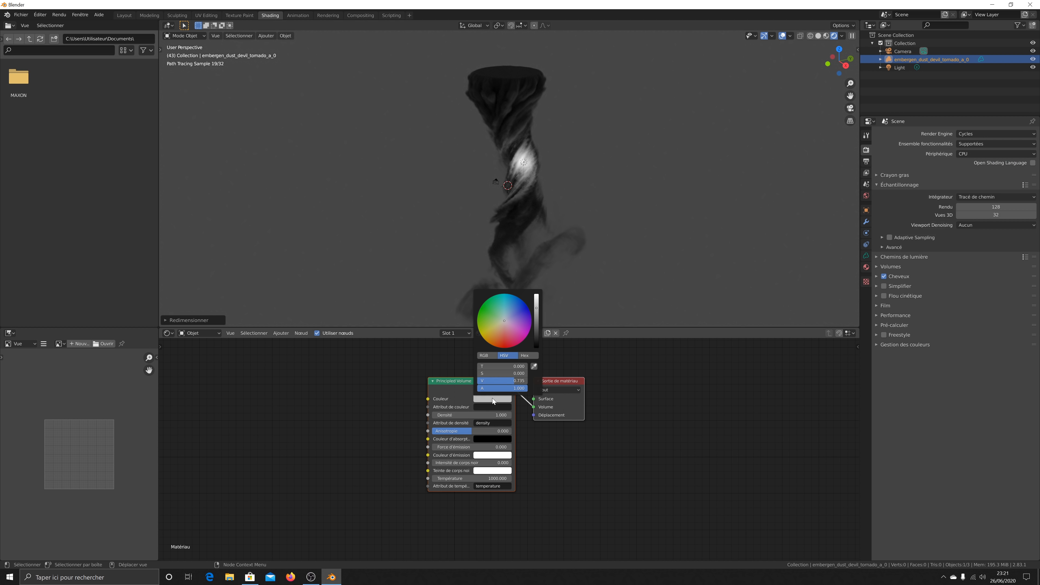
{"action": "mouse_move", "coordinate": [505, 323]}
{"action": "left_mouse_down"}
{"action": "mouse_move", "coordinate": [480, 310]}
{"action": "mouse_move", "coordinate": [505, 294]}
{"action": "mouse_move", "coordinate": [525, 308]}
{"action": "mouse_move", "coordinate": [514, 328]}
{"action": "mouse_move", "coordinate": [502, 327]}
{"action": "mouse_move", "coordinate": [505, 339]}
{"action": "left_mouse_up"}
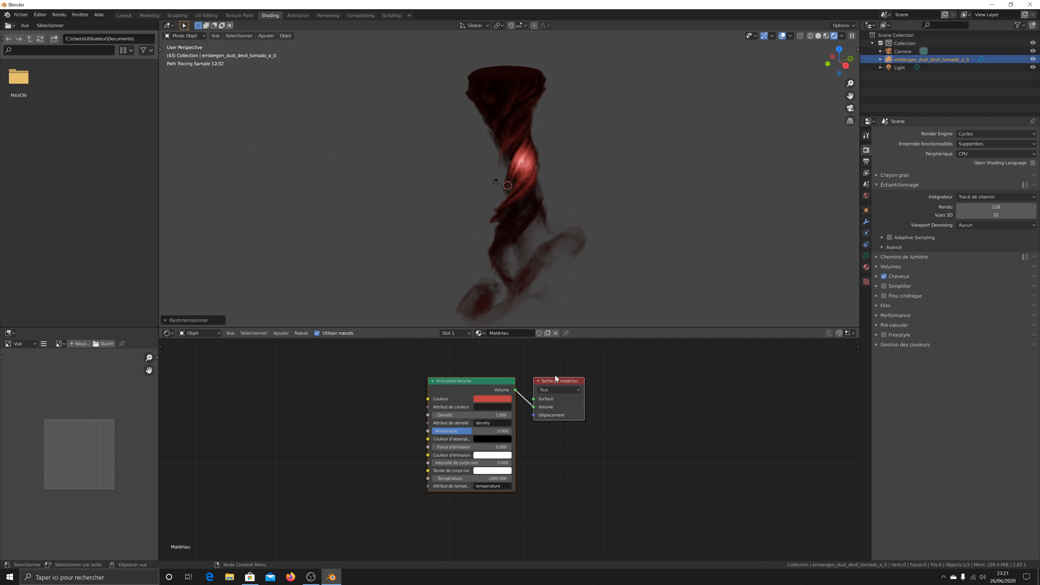
{"action": "left_click_drag", "start_coordinate": [552, 379], "coordinate": [563, 370]}
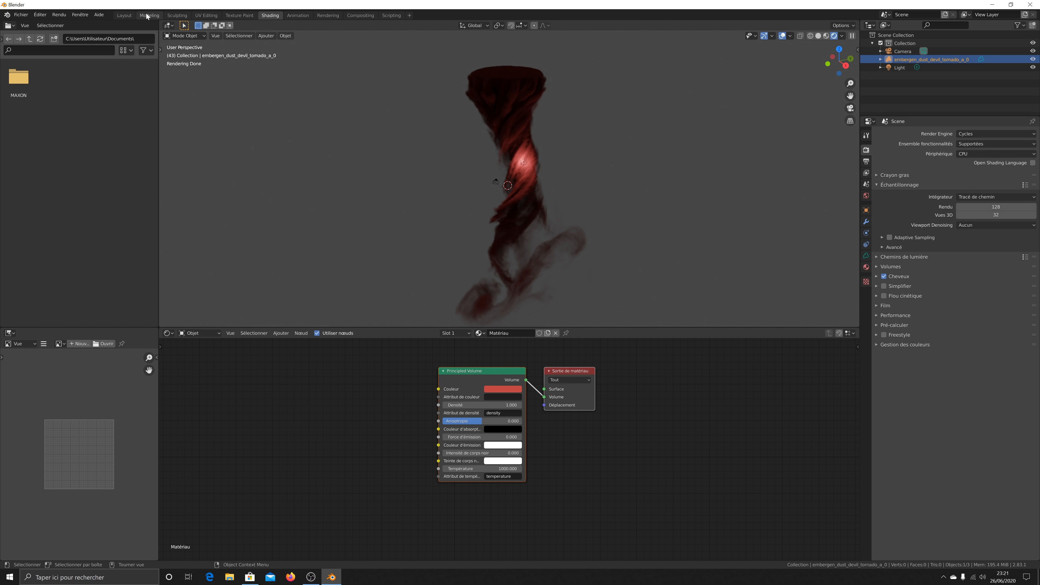
Return to the Layout workspace and set the world background colour to black.
{"action": "left_click", "coordinate": [124, 15]}
{"action": "left_click_drag", "start_coordinate": [840, 60], "coordinate": [838, 63]}
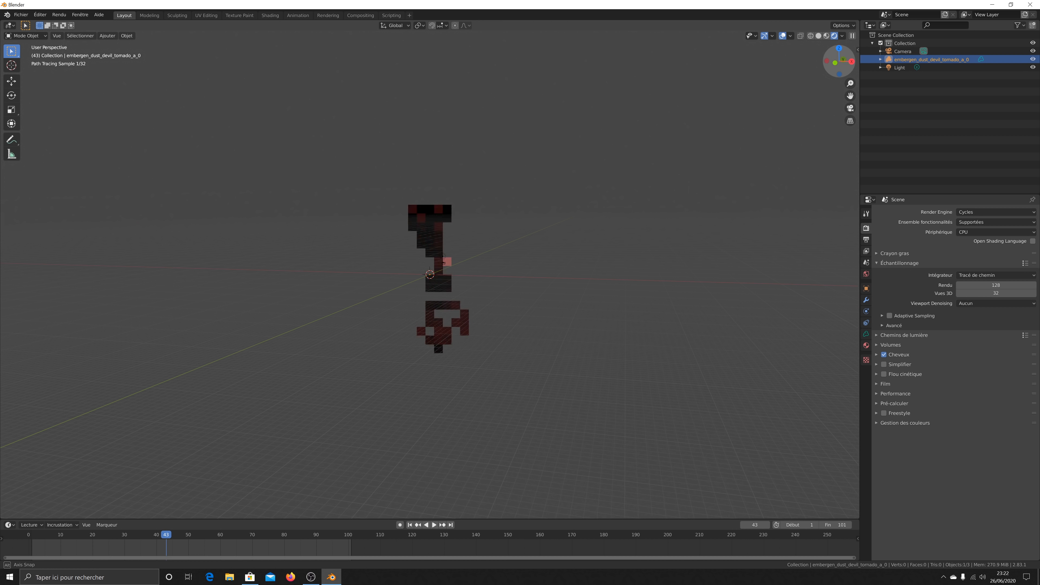
{"action": "left_click", "coordinate": [865, 274]}
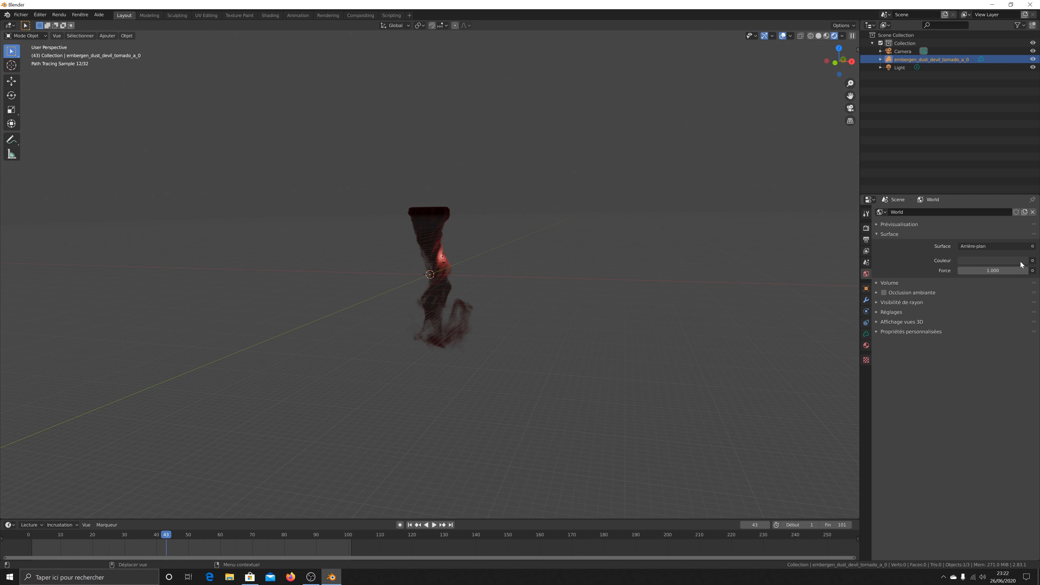
{"action": "left_click", "coordinate": [1033, 260]}
{"action": "key", "text": "Escape"}
{"action": "left_click", "coordinate": [1006, 262]}
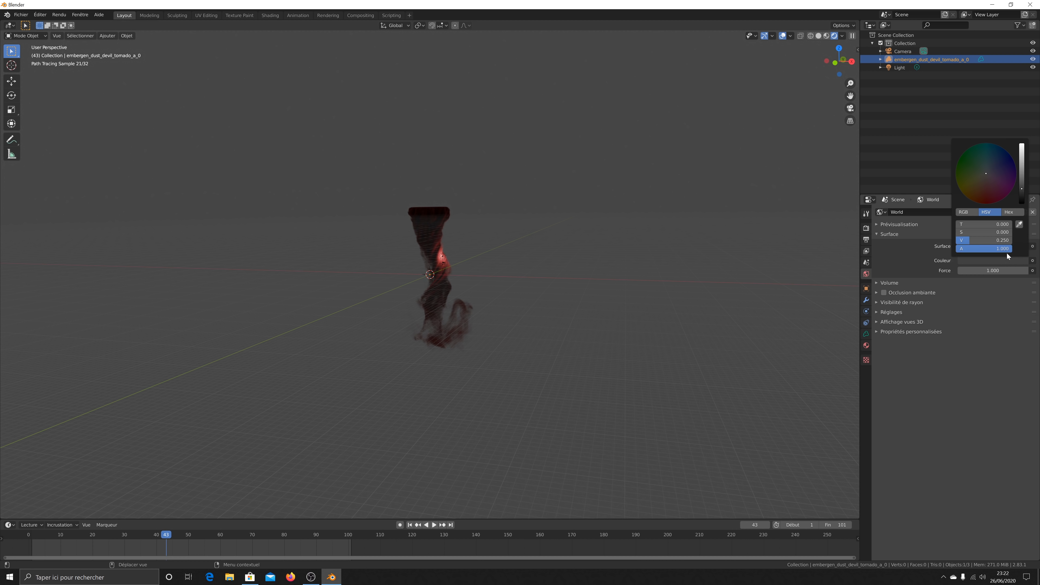
{"action": "left_click_drag", "start_coordinate": [1026, 192], "coordinate": [1025, 213]}
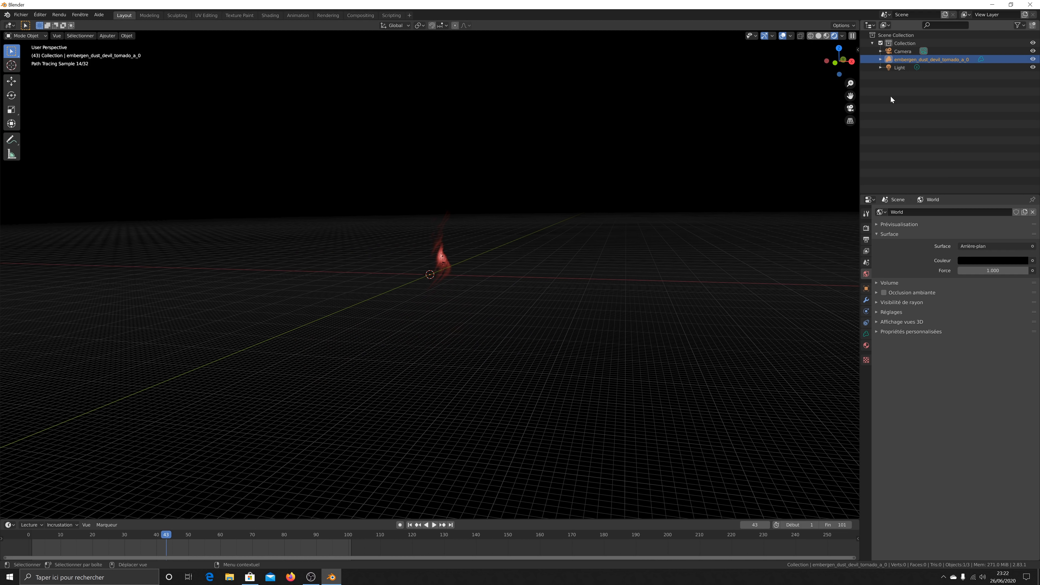
Convert the scene's light to a sun lamp and set its strength to 8.
{"action": "left_click", "coordinate": [899, 68]}
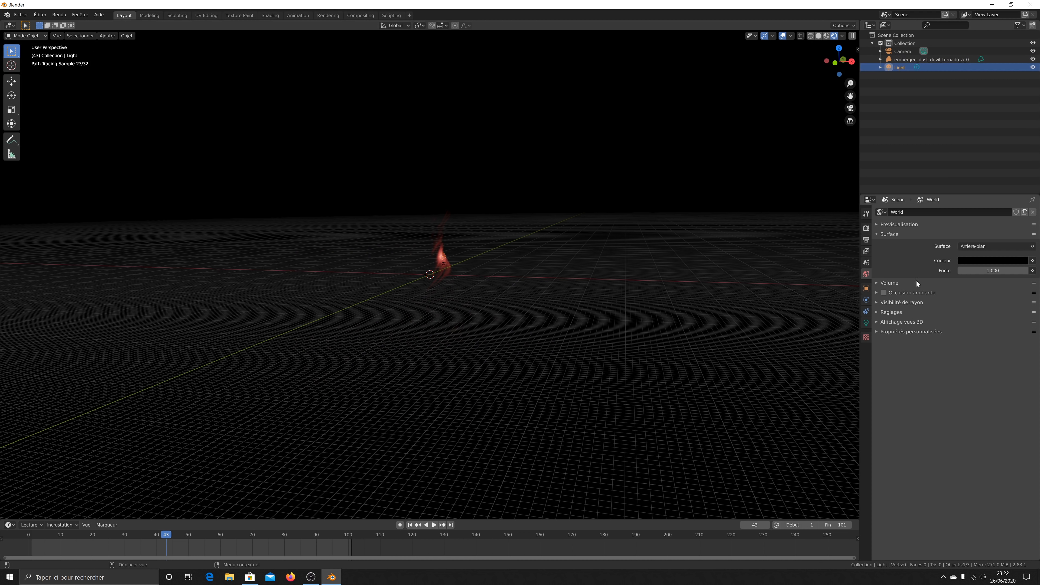
{"action": "left_click", "coordinate": [866, 322]}
{"action": "left_click", "coordinate": [935, 246]}
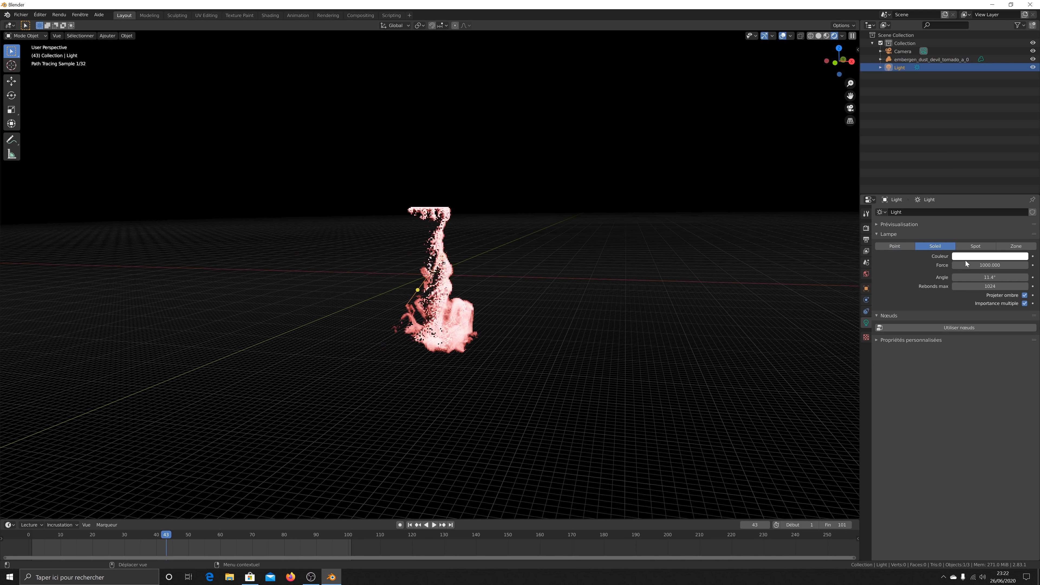
{"action": "left_click", "coordinate": [987, 265]}
{"action": "type", "text": "8"}
{"action": "key", "text": "Return"}
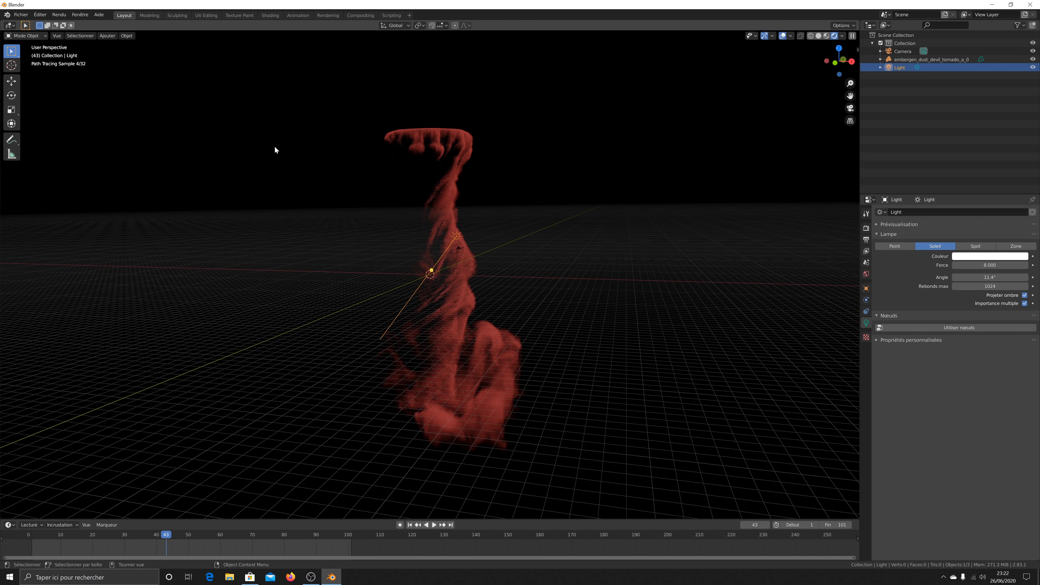
Move the sun light up beside the tornado, to about X 12 m, Y 1 m, Z 10.7 m, and check the lighting from several sides.
{"action": "left_click", "coordinate": [12, 81]}
{"action": "left_click_drag", "start_coordinate": [457, 236], "coordinate": [493, 244]}
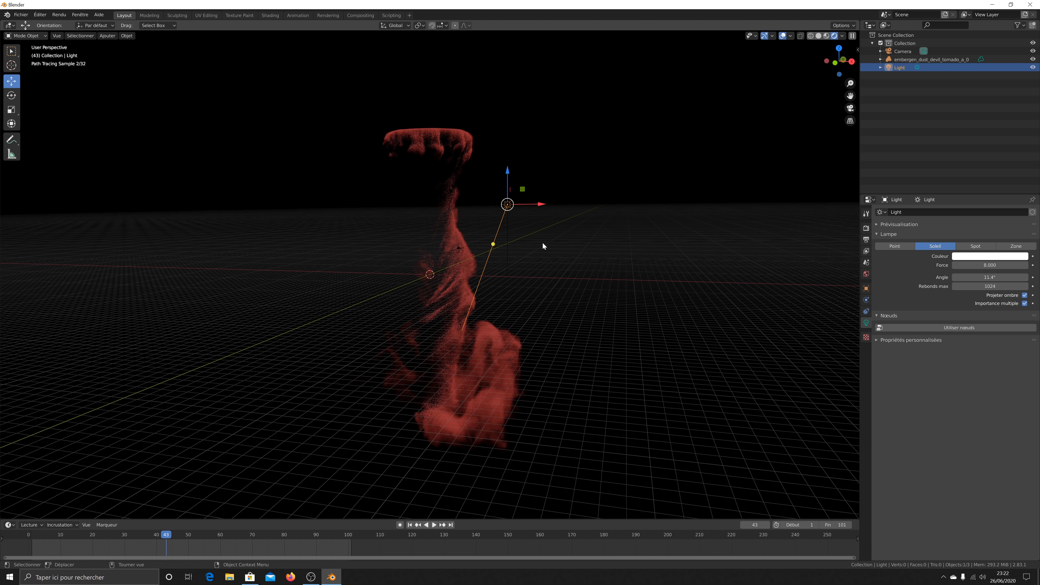
{"action": "left_click", "coordinate": [866, 228]}
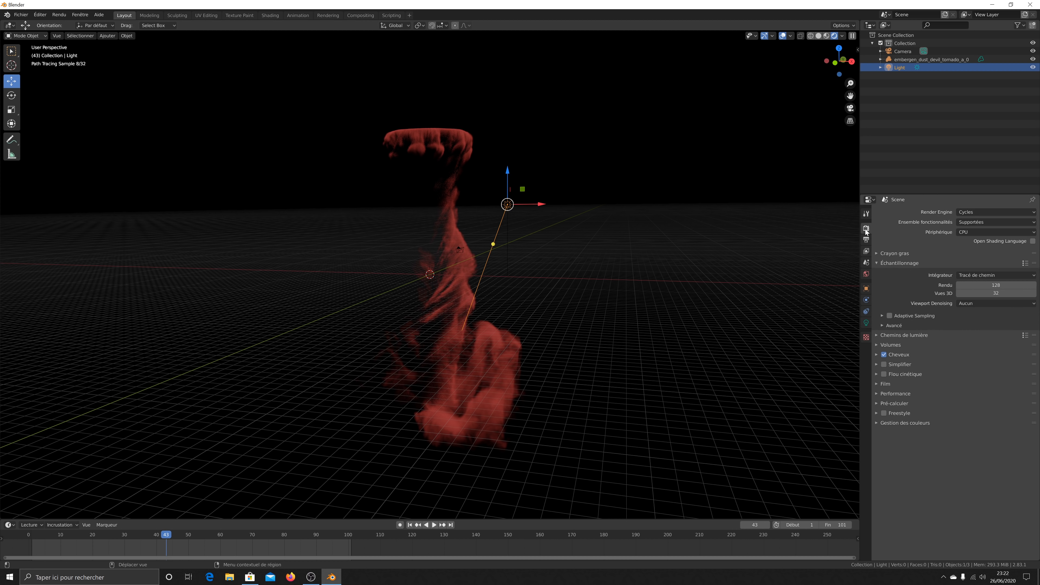
{"action": "left_click", "coordinate": [866, 274]}
{"action": "left_click_drag", "start_coordinate": [840, 73], "coordinate": [422, 240]}
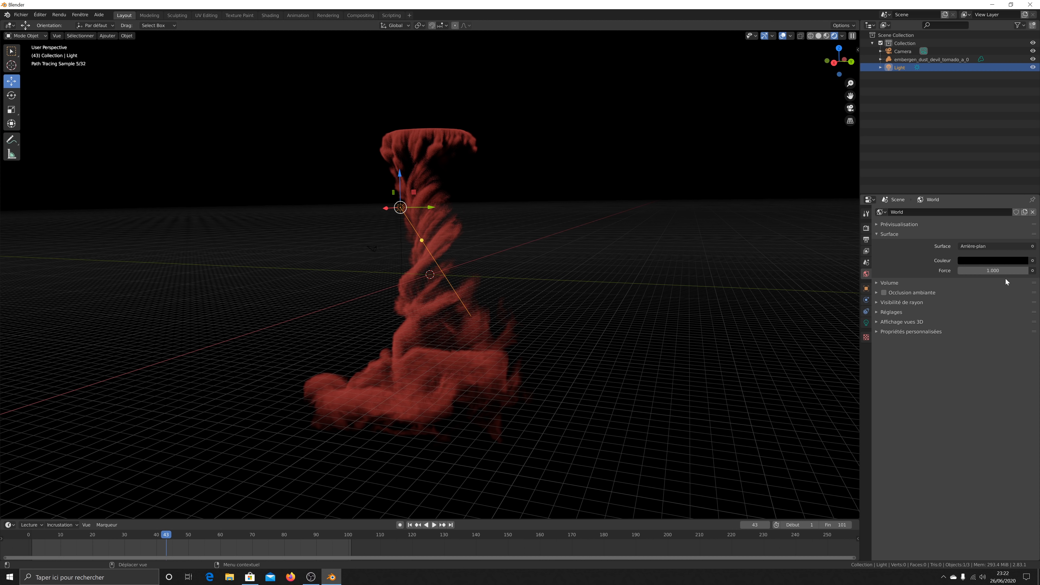
{"action": "left_click_drag", "start_coordinate": [837, 62], "coordinate": [623, 194]}
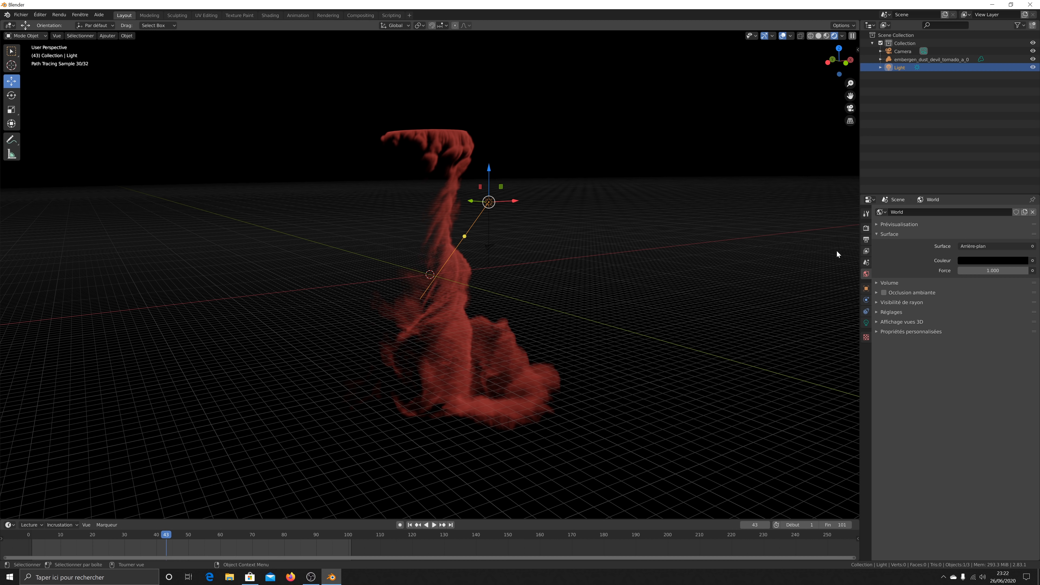
Enable the transparent film background in the Cycles render settings.
{"action": "left_click", "coordinate": [866, 228]}
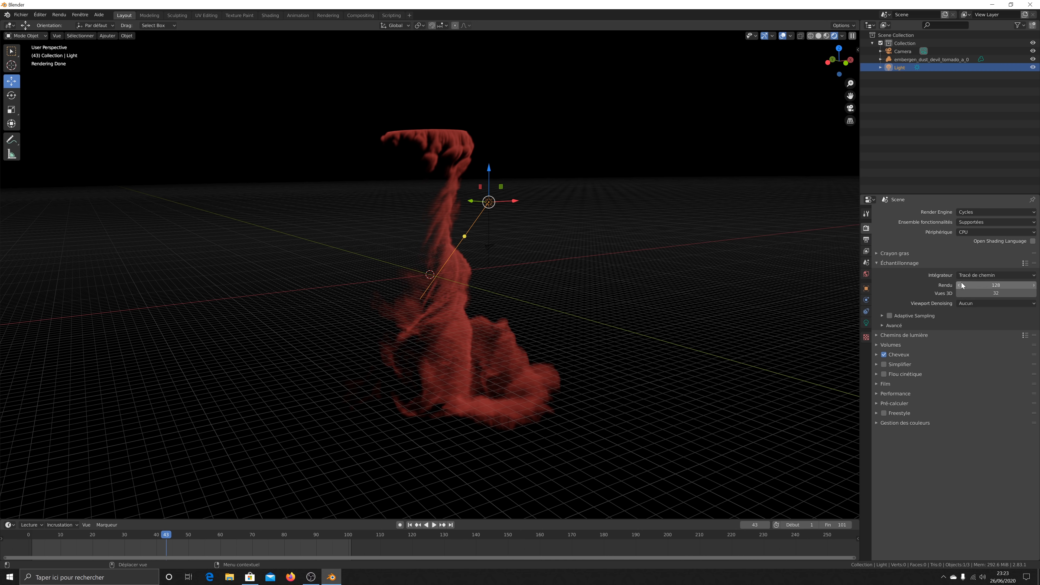
{"action": "left_click", "coordinate": [875, 421]}
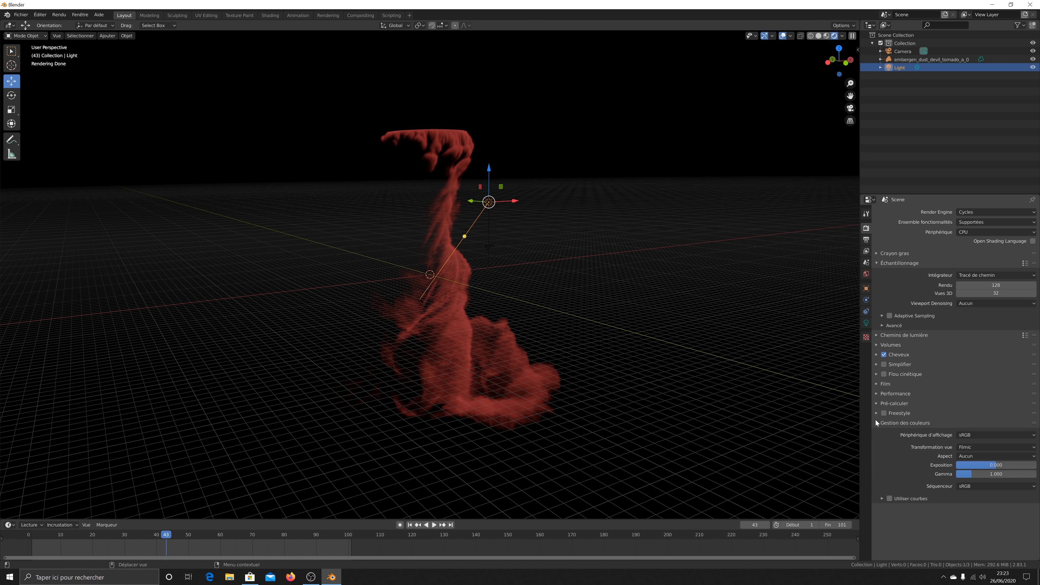
{"action": "left_click", "coordinate": [879, 385]}
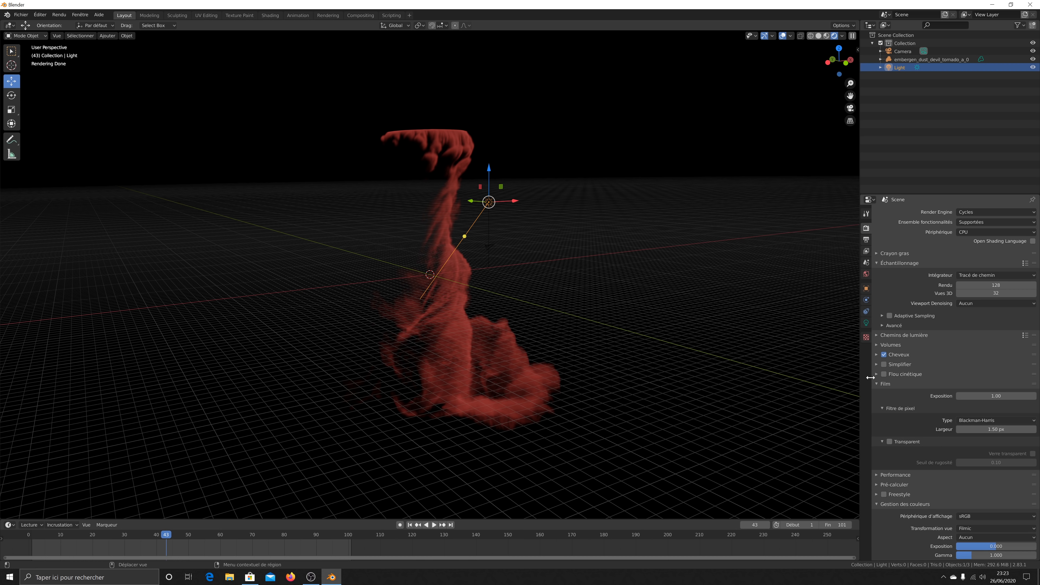
{"action": "left_click_drag", "start_coordinate": [838, 62], "coordinate": [475, 251]}
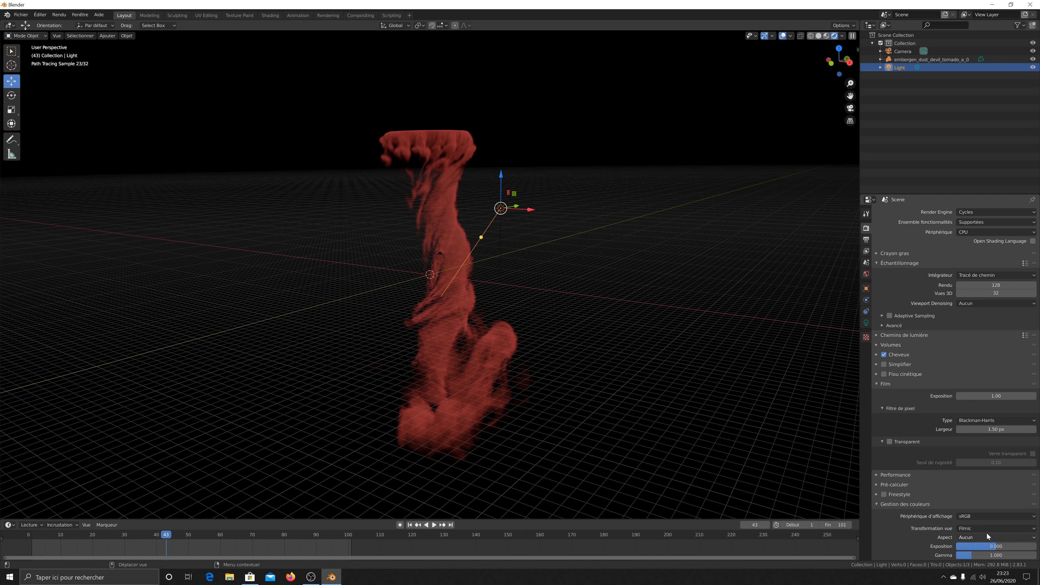
{"action": "scroll", "coordinate": [980, 476], "scroll_direction": "down", "scroll_amount": 1}
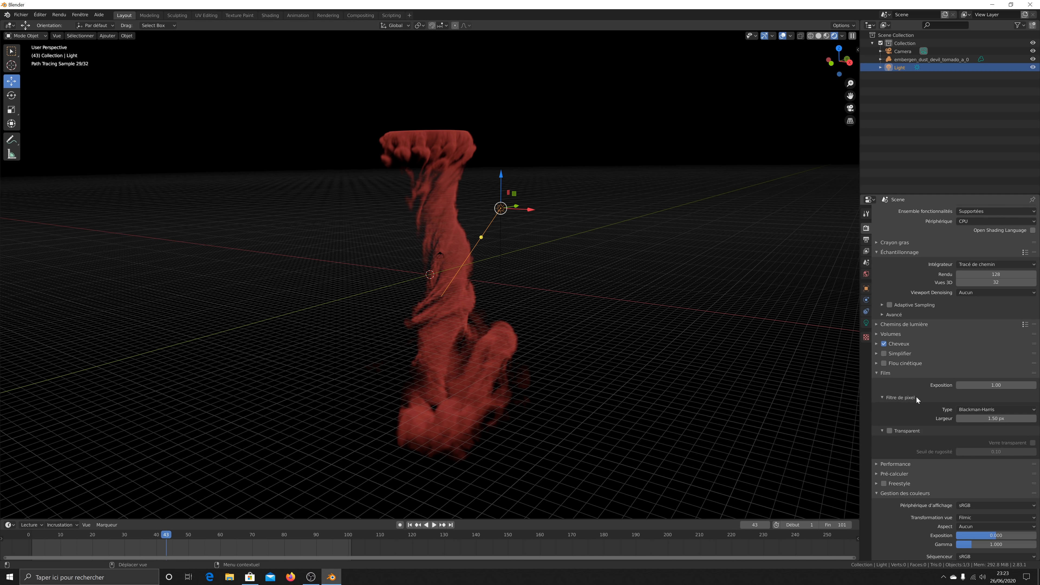
{"action": "scroll", "coordinate": [959, 261], "scroll_direction": "up", "scroll_amount": 1}
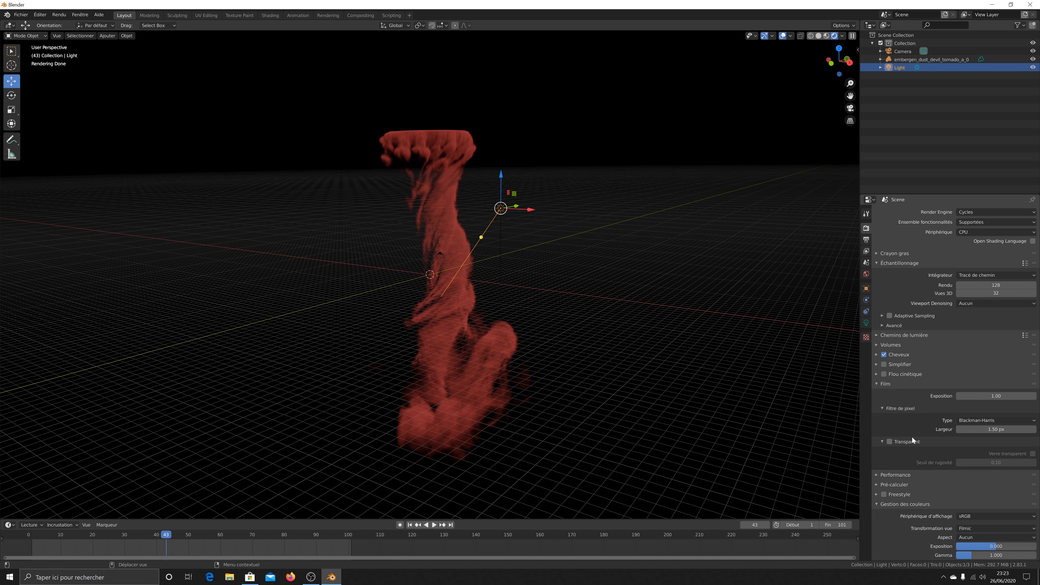
{"action": "left_click", "coordinate": [891, 442]}
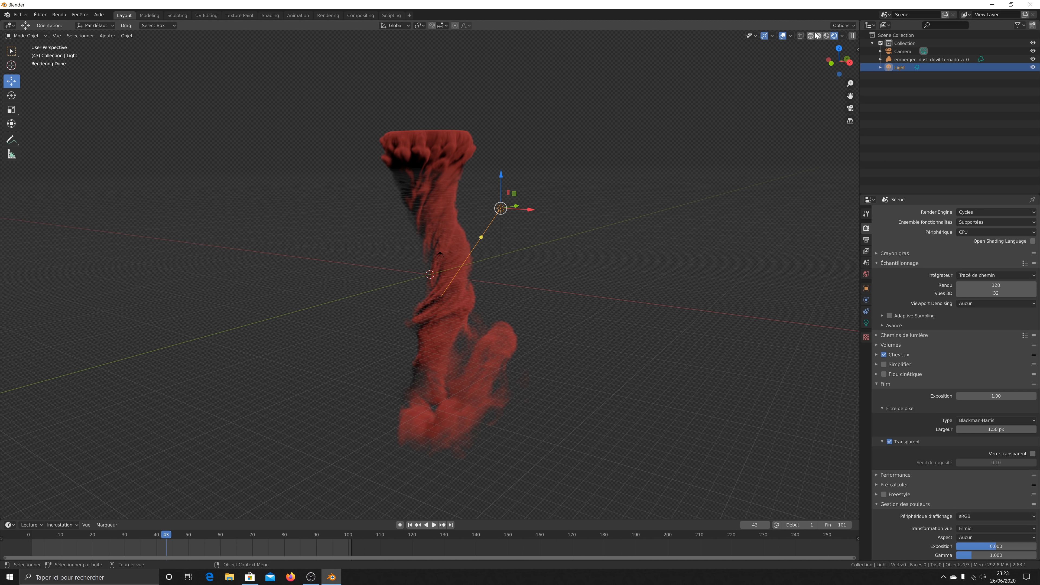
Look through the scene camera and lock the camera to the view.
{"action": "left_click", "coordinate": [851, 108]}
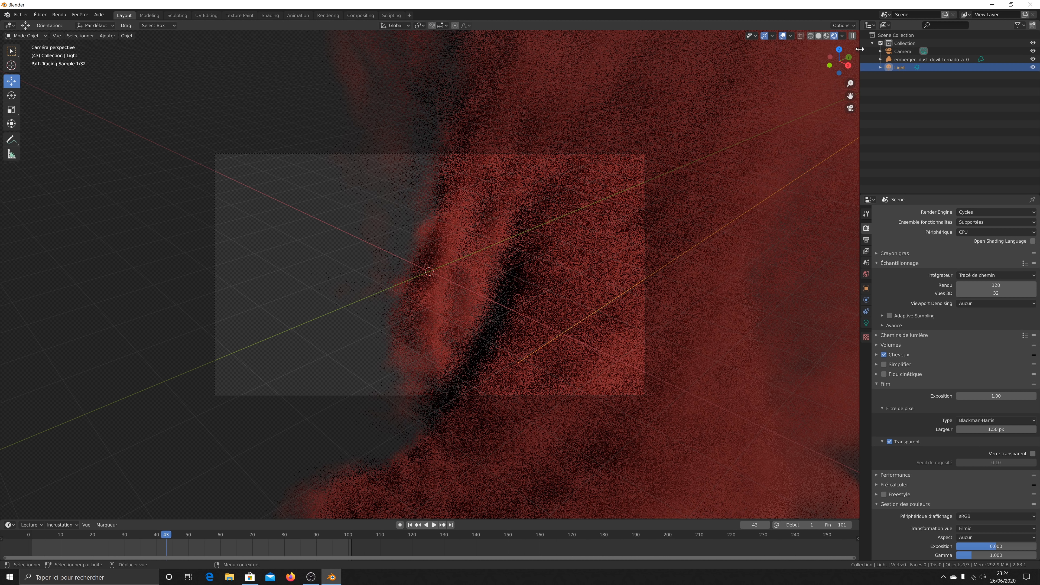
{"action": "left_click", "coordinate": [858, 51]}
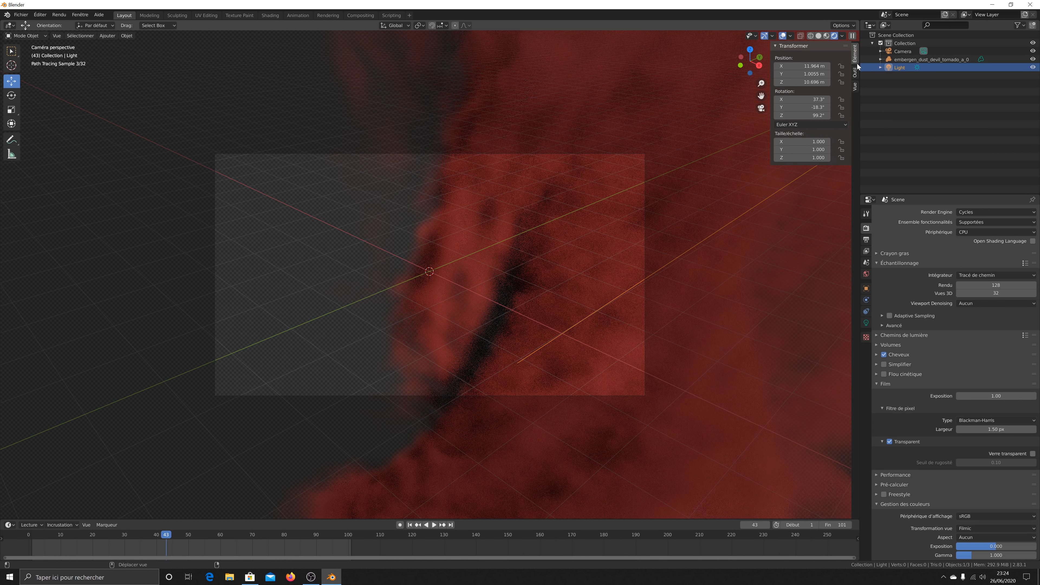
{"action": "left_click", "coordinate": [854, 86]}
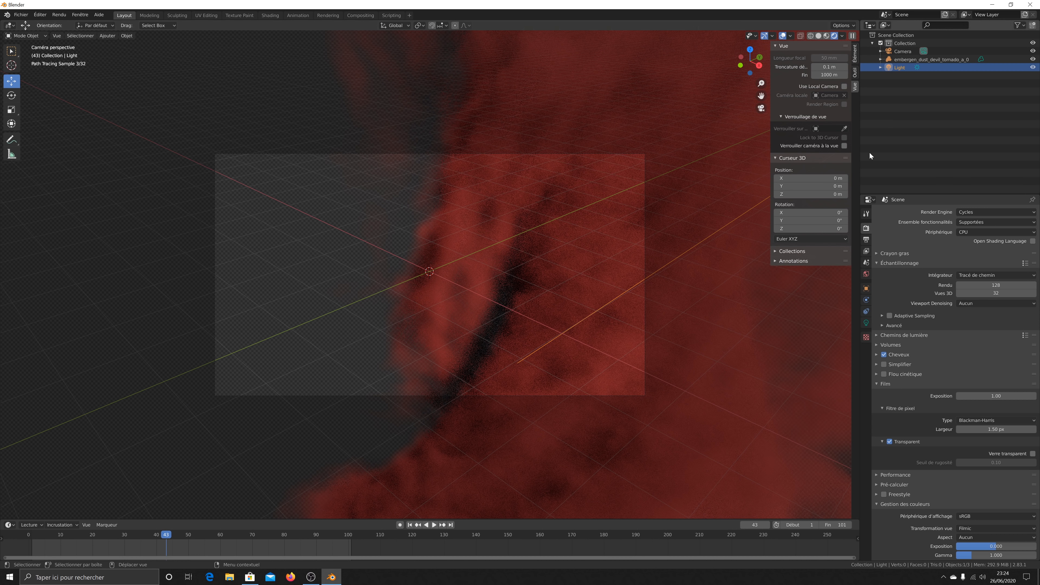
{"action": "left_click", "coordinate": [845, 145]}
Reposition the locked camera so that it faces the tornado from farther away, with the column centred in the frame.
{"action": "left_click_drag", "start_coordinate": [750, 62], "coordinate": [553, 186]}
{"action": "scroll", "coordinate": [553, 185], "scroll_direction": "down", "scroll_amount": 2}
{"action": "scroll", "coordinate": [553, 186], "scroll_direction": "down", "scroll_amount": 2}
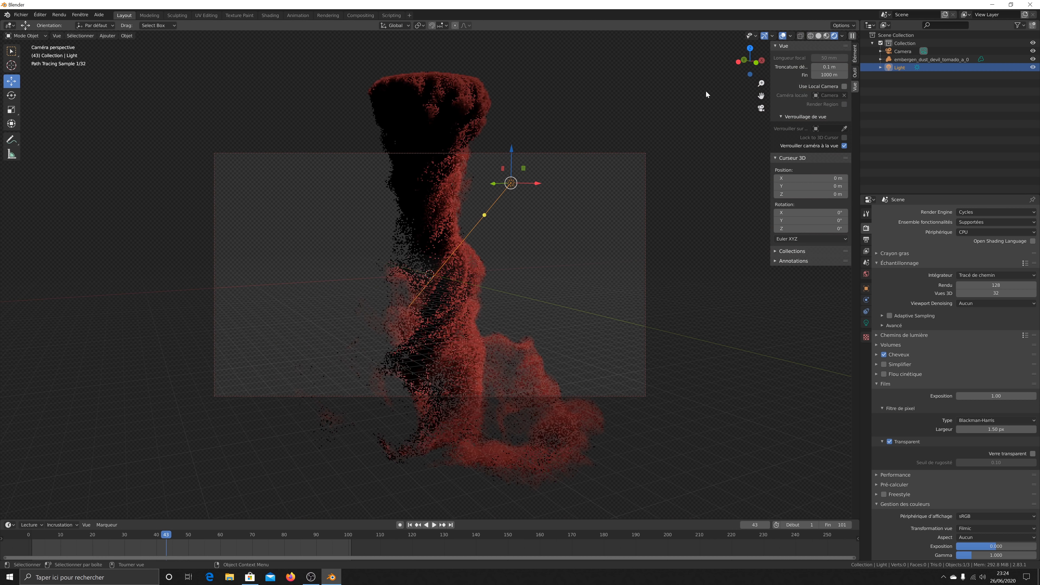
{"action": "left_click_drag", "start_coordinate": [739, 63], "coordinate": [694, 65]}
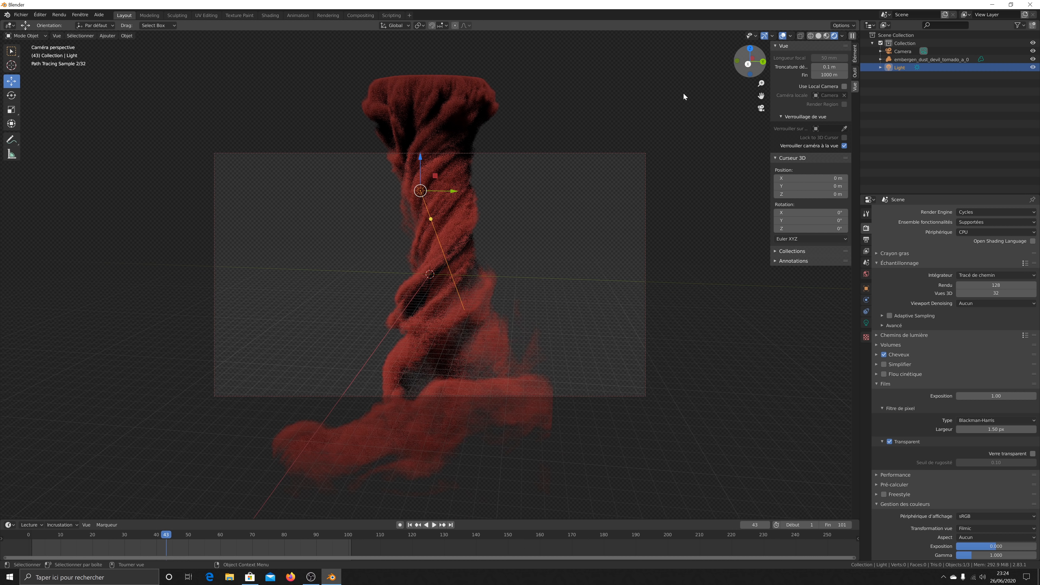
Select the dust devil tornado volume and rotate it freely to about Y 22.5° and Z 18.8°.
{"action": "left_click", "coordinate": [427, 91]}
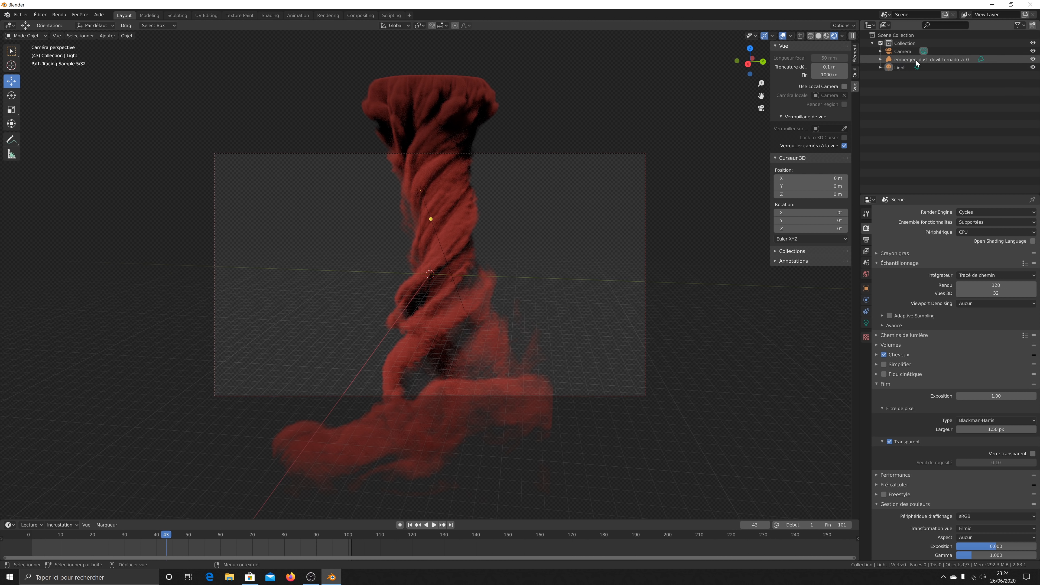
{"action": "left_click", "coordinate": [900, 61]}
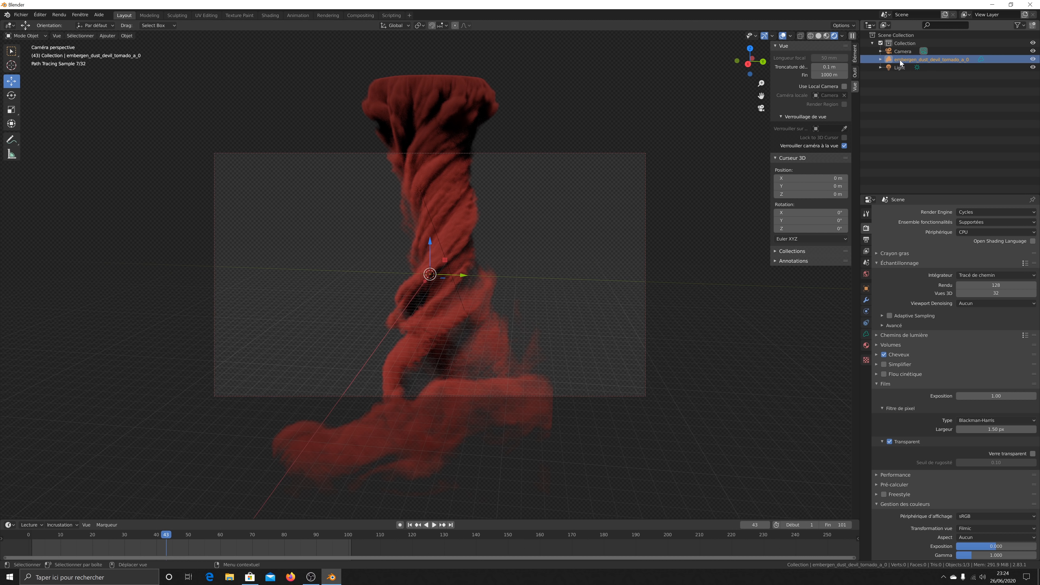
{"action": "left_click", "coordinate": [856, 53]}
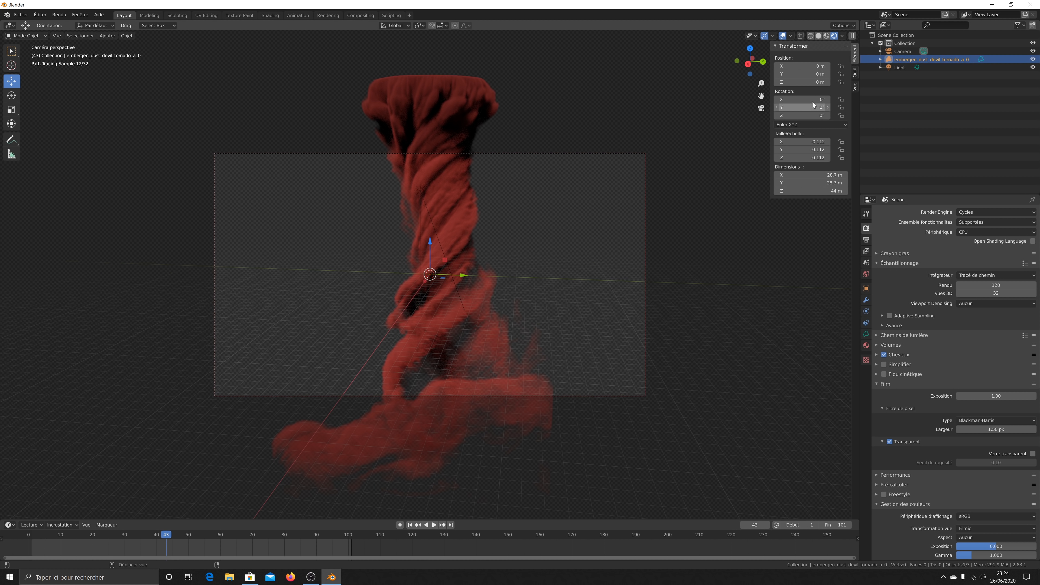
{"action": "mouse_move", "coordinate": [812, 116]}
{"action": "left_mouse_down"}
{"action": "mouse_move", "coordinate": [839, 116]}
{"action": "mouse_move", "coordinate": [820, 100]}
{"action": "mouse_move", "coordinate": [858, 99]}
{"action": "mouse_move", "coordinate": [817, 99]}
{"action": "left_mouse_up"}
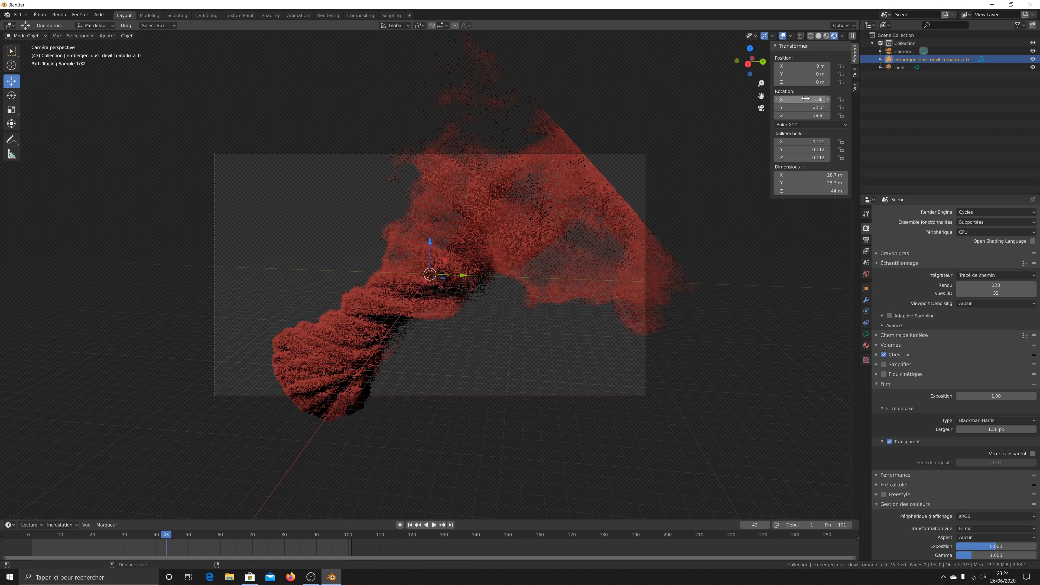
Set the tornado volume's X rotation to 90°.
{"action": "left_click", "coordinate": [819, 100]}
{"action": "type", "text": "90"}
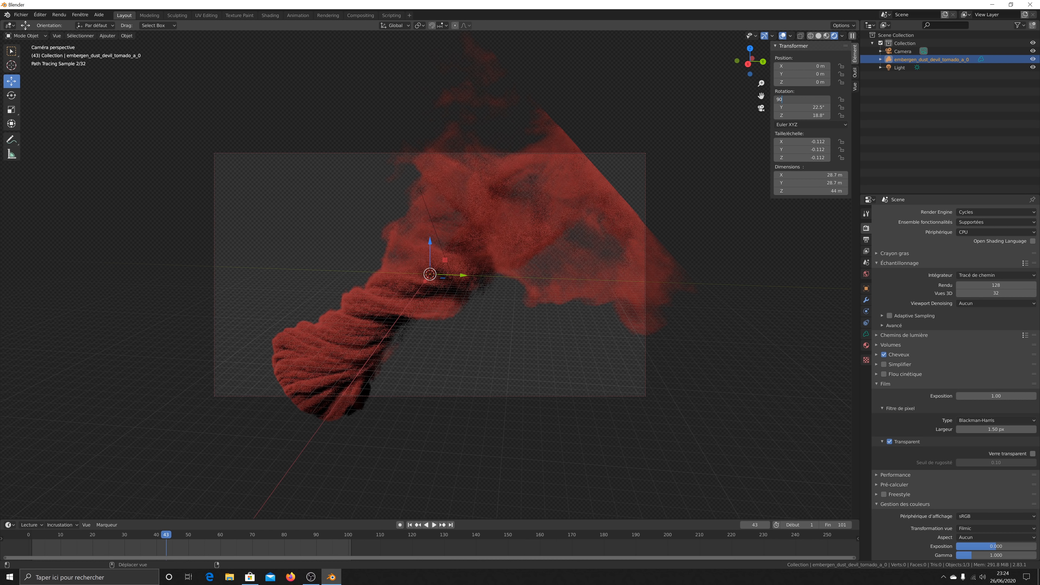
{"action": "key", "text": "Return"}
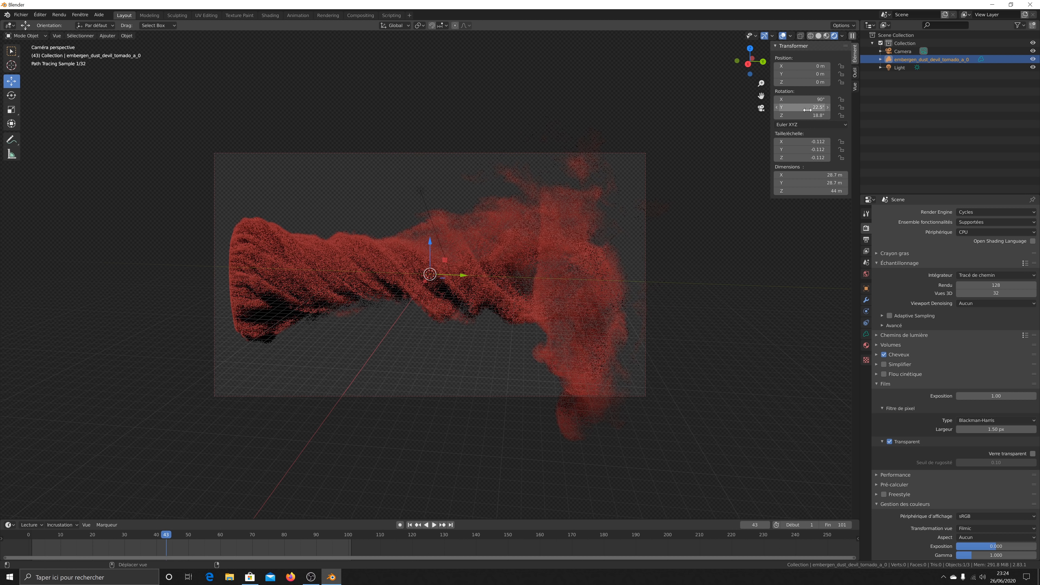
Set the tornado volume's X rotation to 180°.
{"action": "left_click", "coordinate": [811, 100]}
{"action": "type", "text": "18"}
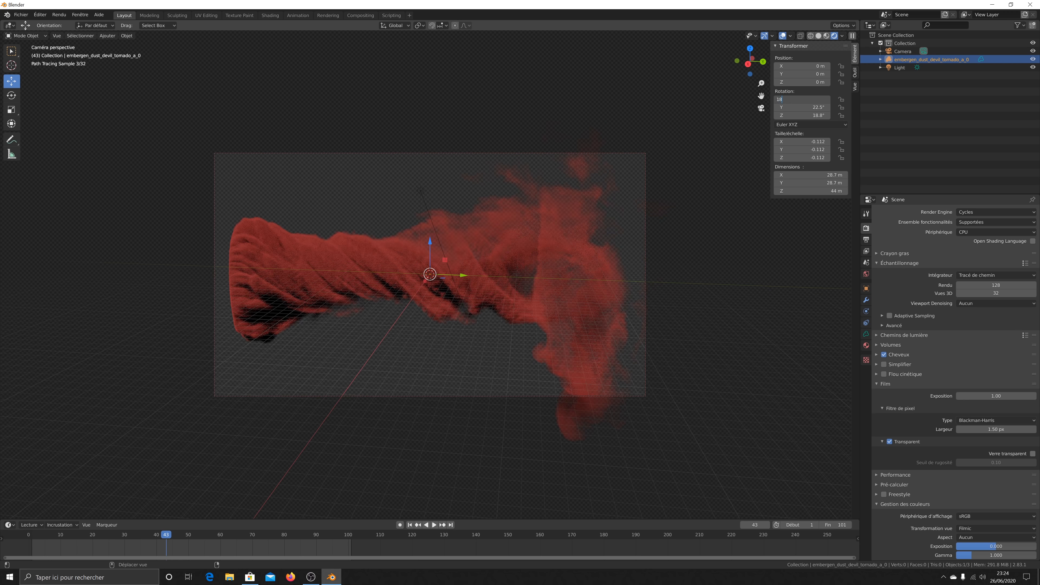
{"action": "type", "text": "0"}
{"action": "key", "text": "Return"}
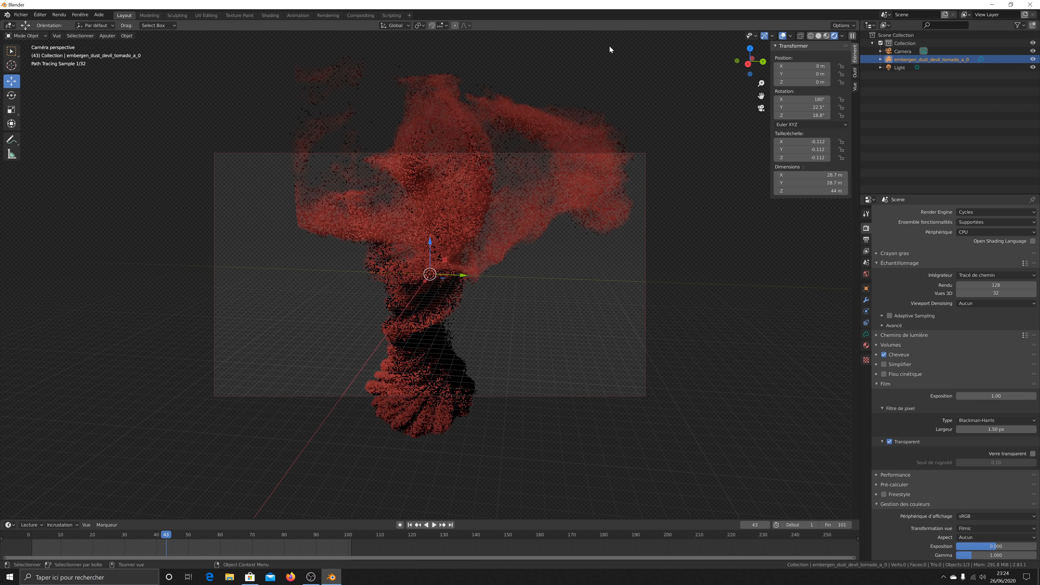
Straighten the tornado by reducing its Y rotation to about 0.1°, and adjust the locked camera's angle to face the column.
{"action": "left_click_drag", "start_coordinate": [749, 74], "coordinate": [737, 62]}
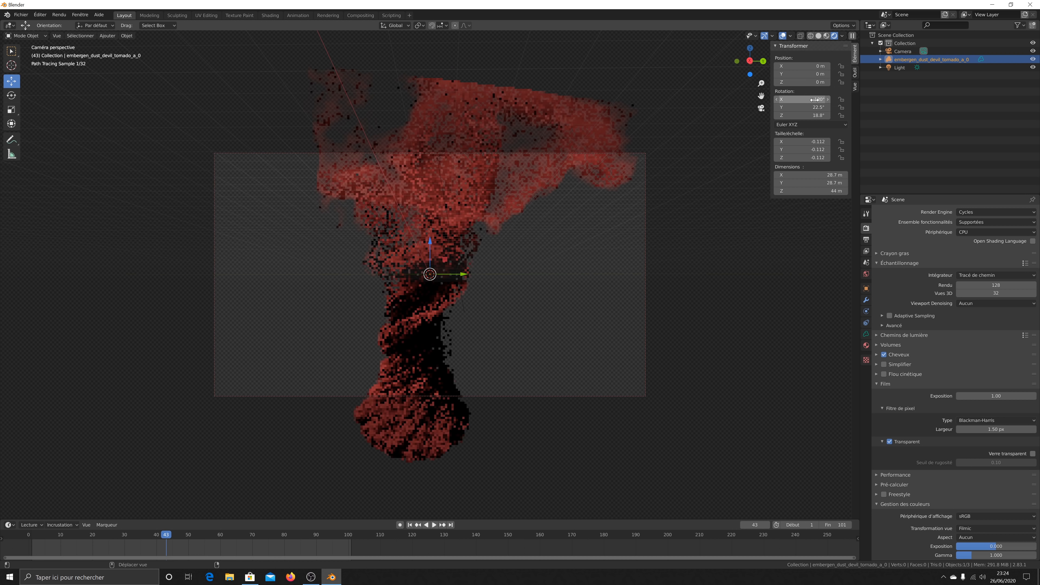
{"action": "left_click_drag", "start_coordinate": [803, 107], "coordinate": [780, 107]}
{"action": "left_click_drag", "start_coordinate": [738, 55], "coordinate": [744, 57]}
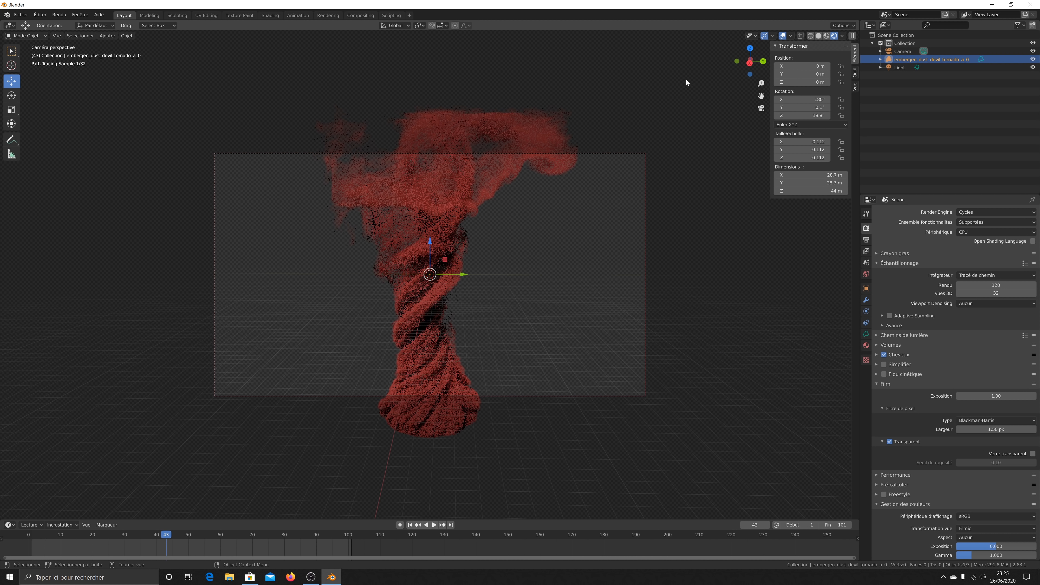
{"action": "left_click_drag", "start_coordinate": [744, 57], "coordinate": [746, 59]}
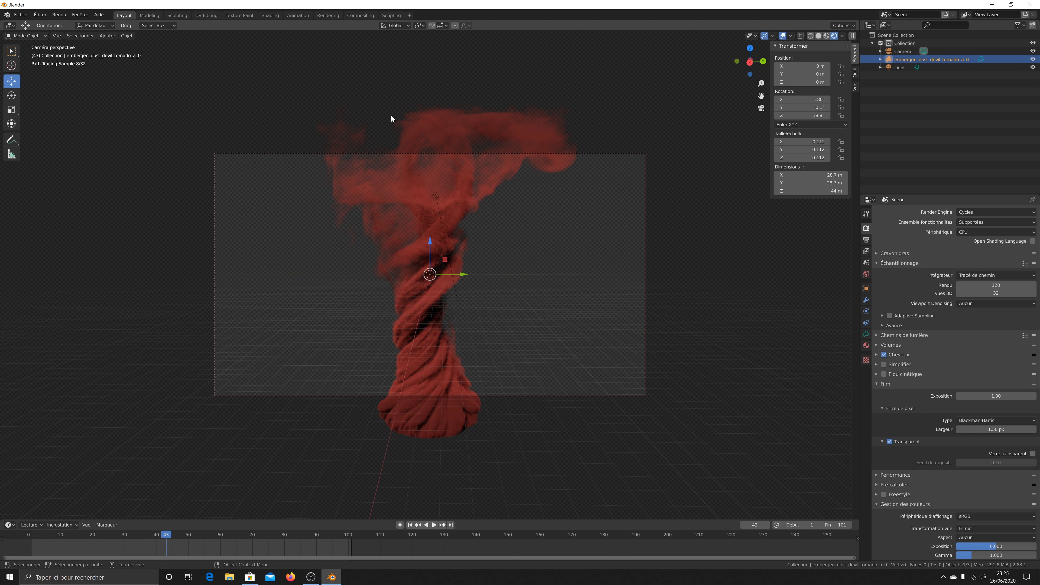
Lower the tornado volume slightly along the Z axis.
{"action": "left_click", "coordinate": [777, 83]}
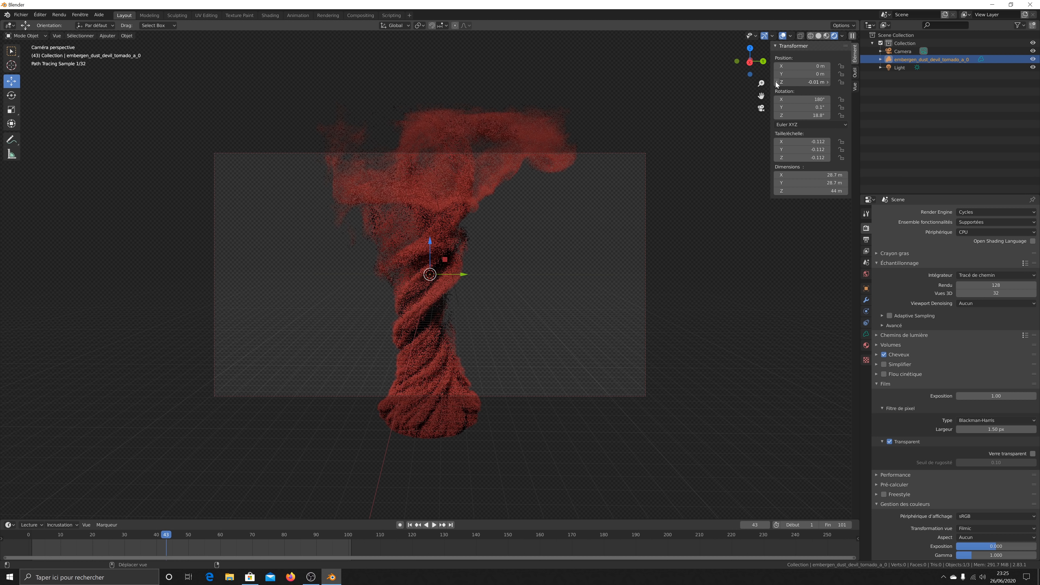
{"action": "left_click_drag", "start_coordinate": [816, 81], "coordinate": [799, 82]}
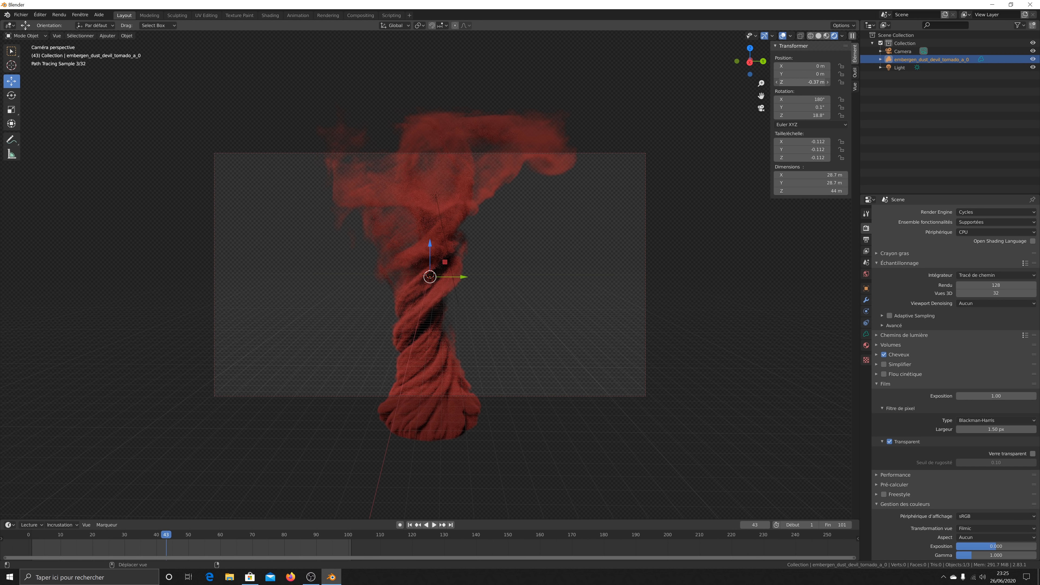
{"action": "left_click_drag", "start_coordinate": [815, 81], "coordinate": [774, 82]}
Select the camera, lower and tilt it, and pull it back to about X 99.8 m, Y 1.2 m, Z -2.5 m.
{"action": "left_click", "coordinate": [903, 51]}
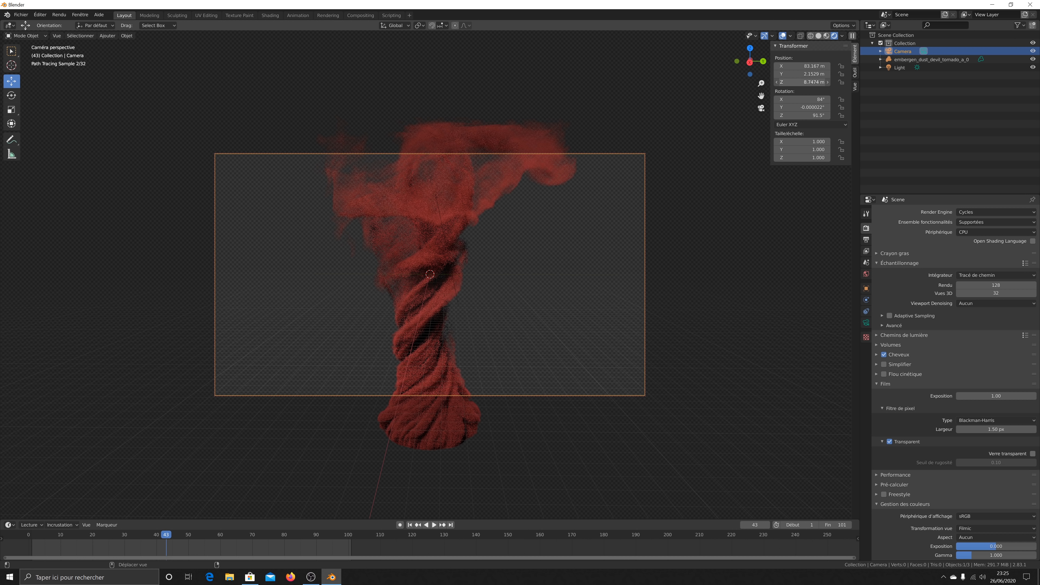
{"action": "left_click_drag", "start_coordinate": [813, 82], "coordinate": [768, 82]}
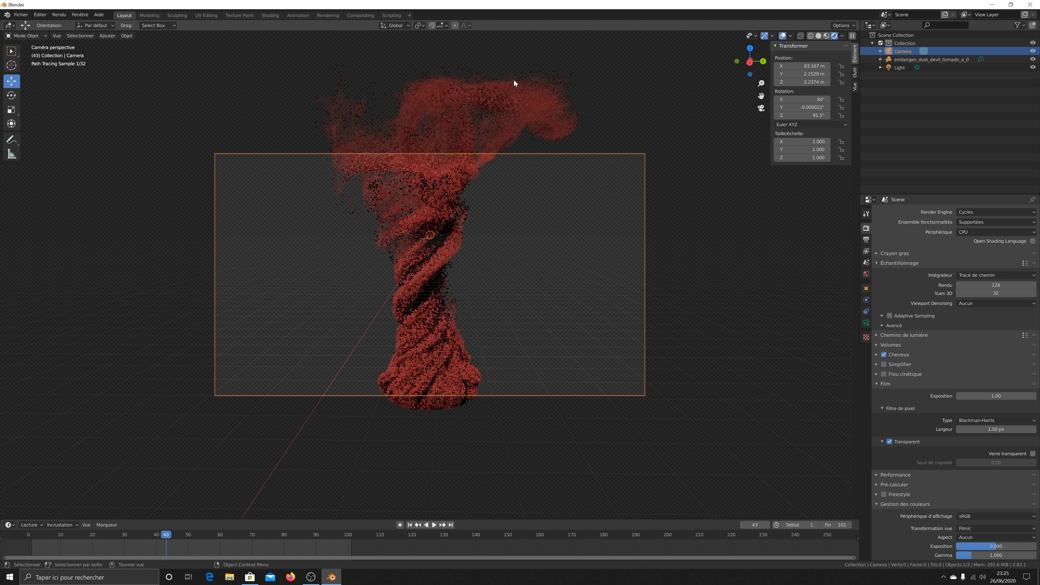
{"action": "left_click_drag", "start_coordinate": [751, 58], "coordinate": [768, 82]}
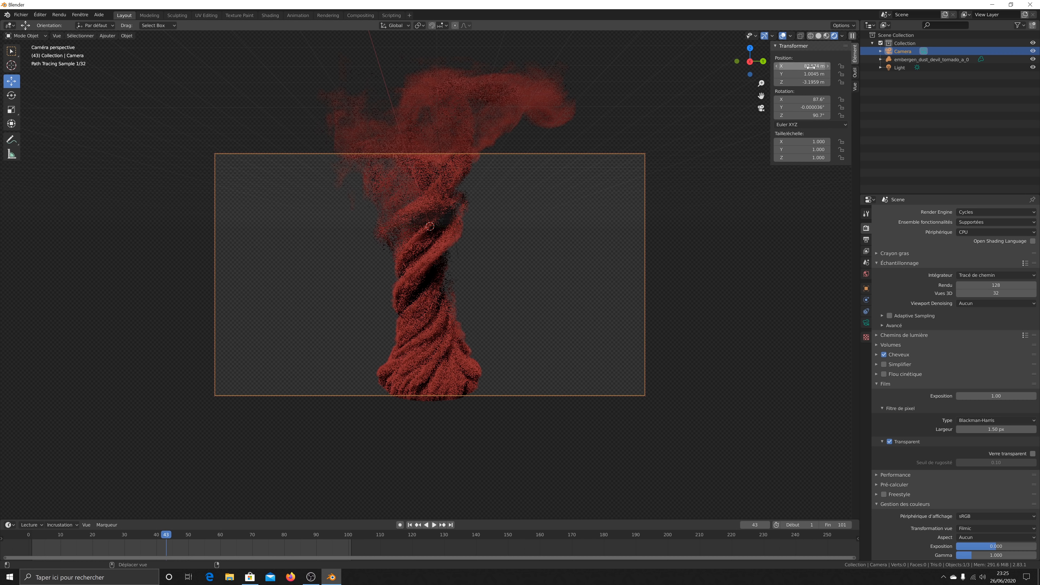
{"action": "left_click_drag", "start_coordinate": [809, 66], "coordinate": [802, 66]}
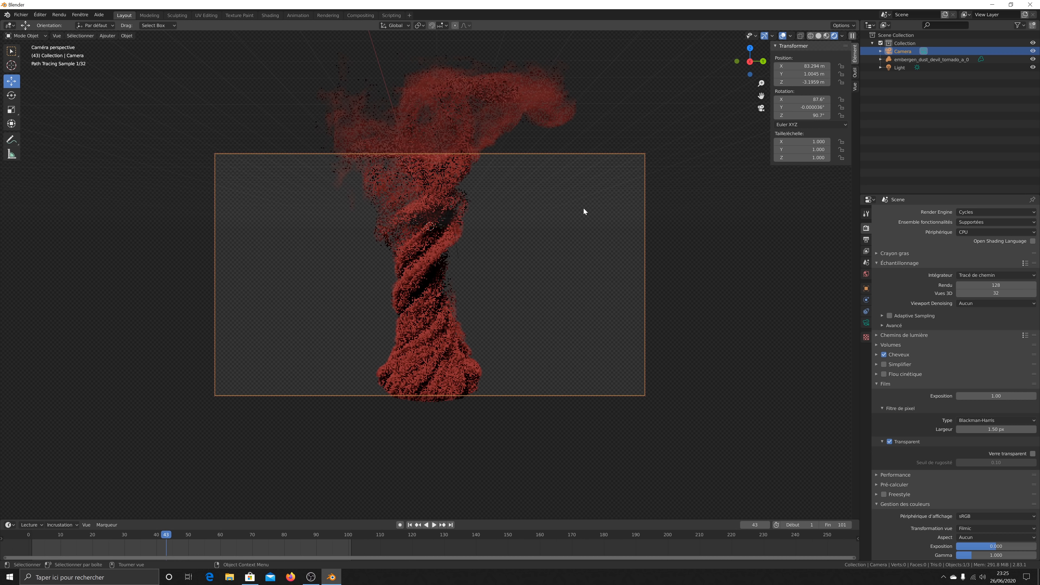
{"action": "scroll", "coordinate": [583, 212], "scroll_direction": "down", "scroll_amount": 5}
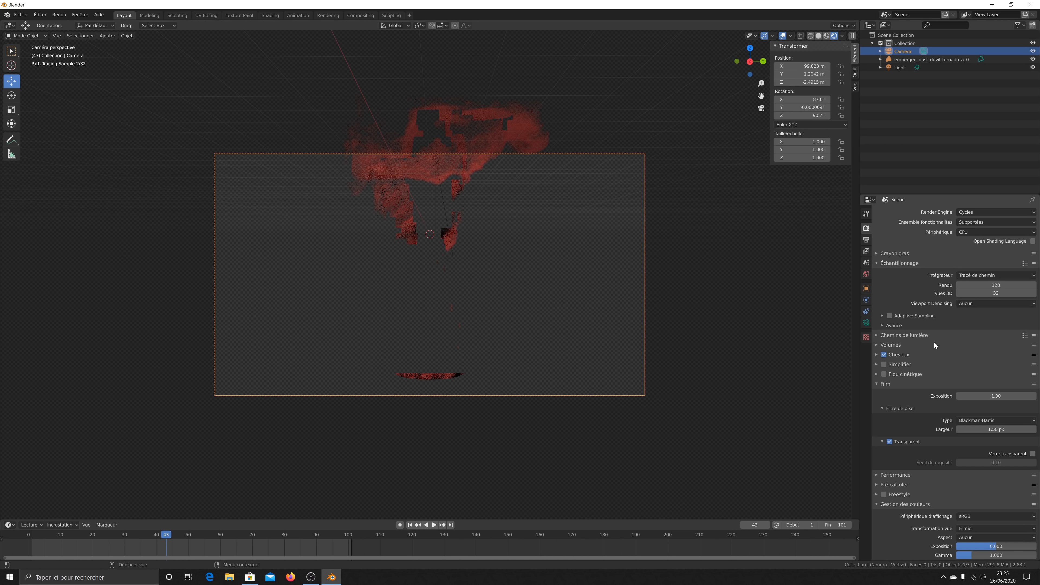
Set the camera's clipping end distance to 5000 m.
{"action": "left_click", "coordinate": [866, 323]}
{"action": "left_click", "coordinate": [991, 301]}
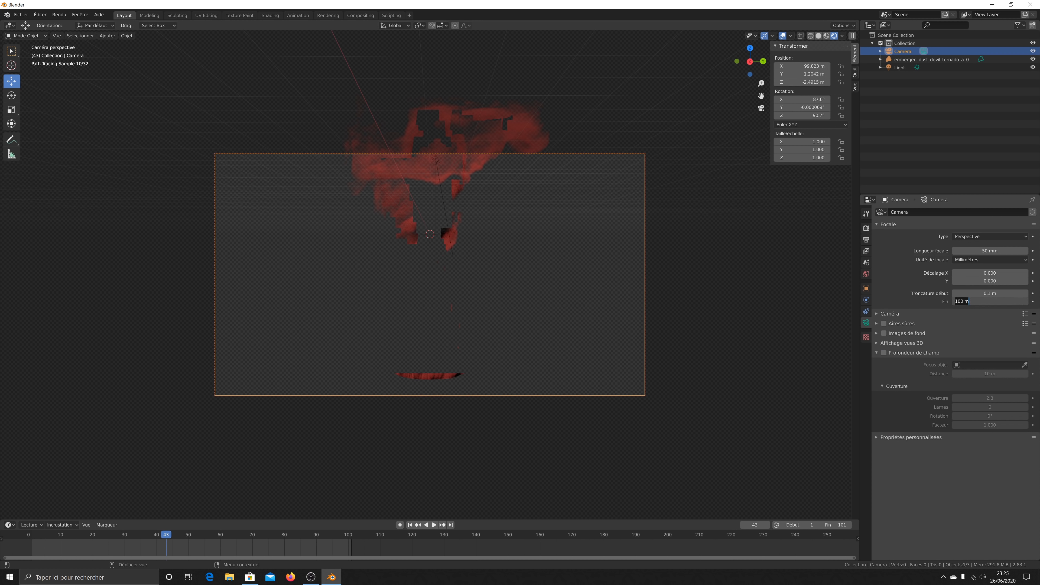
{"action": "type", "text": "5000"}
{"action": "key", "text": "Return"}
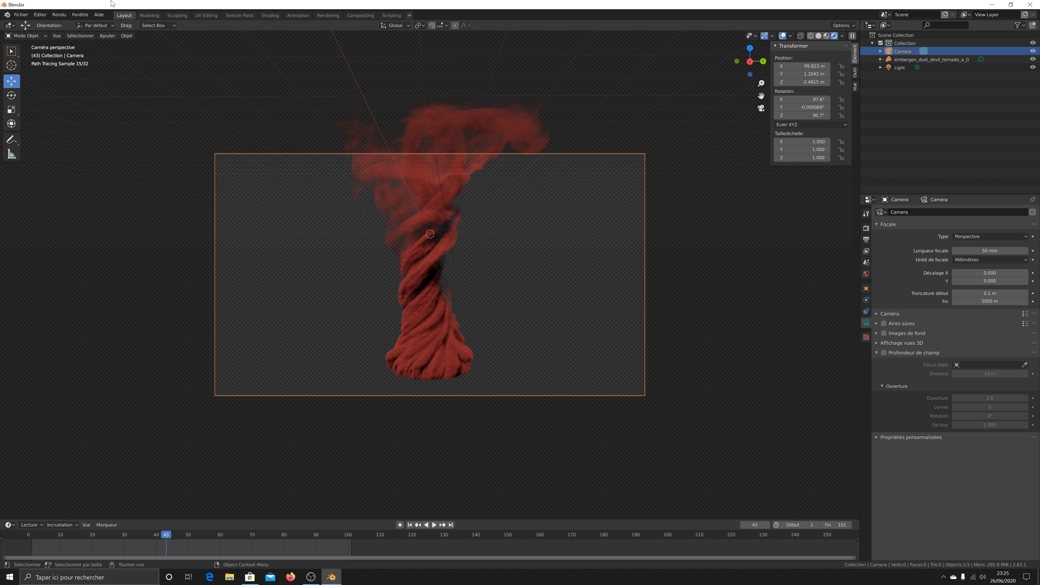
Render frame 43 as a still image, look over the partial result, and minimize the render window.
{"action": "left_click", "coordinate": [64, 17]}
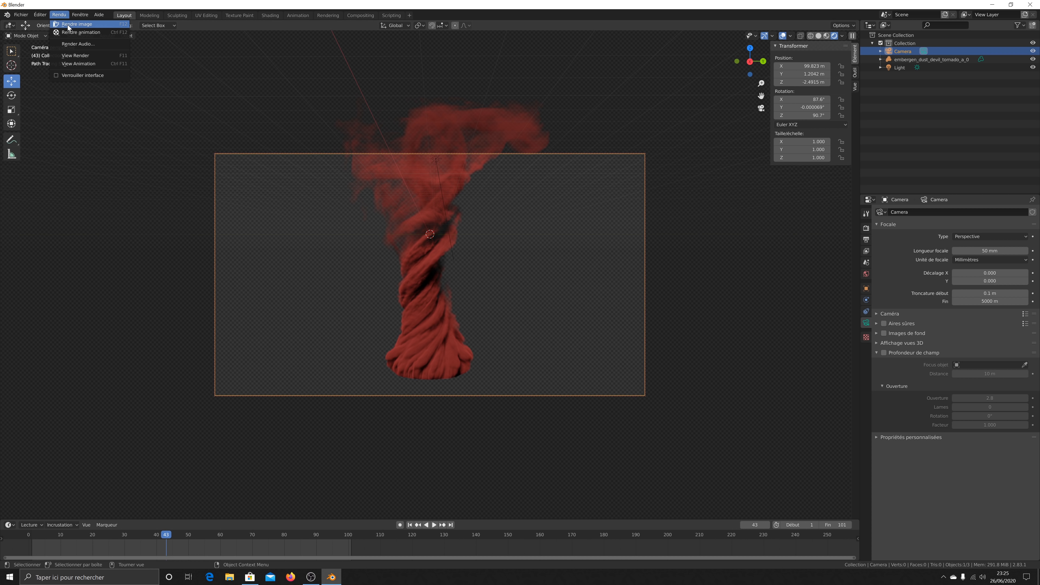
{"action": "left_click", "coordinate": [76, 24]}
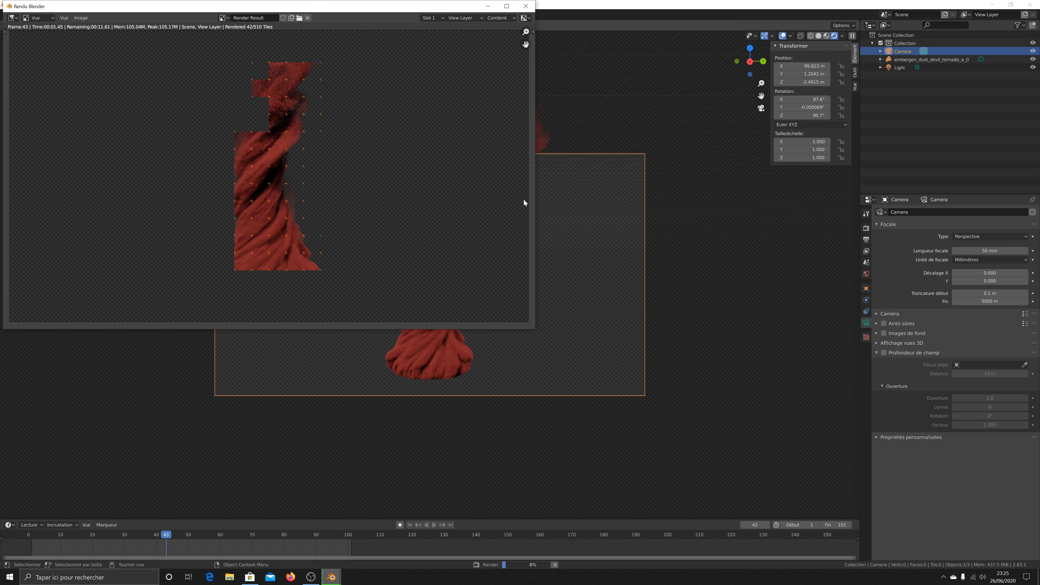
{"action": "scroll", "coordinate": [453, 165], "scroll_direction": "down", "scroll_amount": 2}
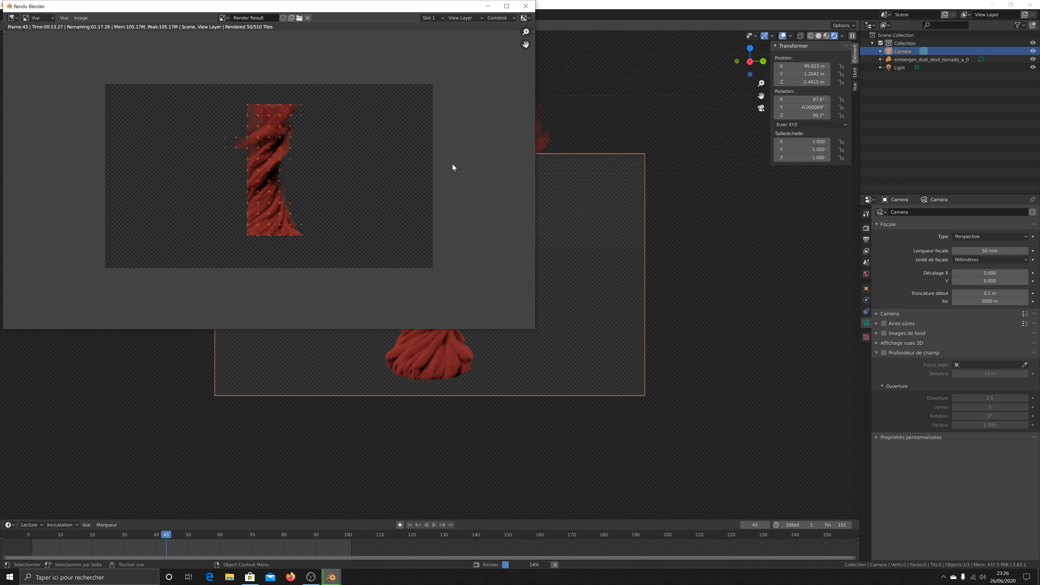
{"action": "left_click", "coordinate": [488, 6]}
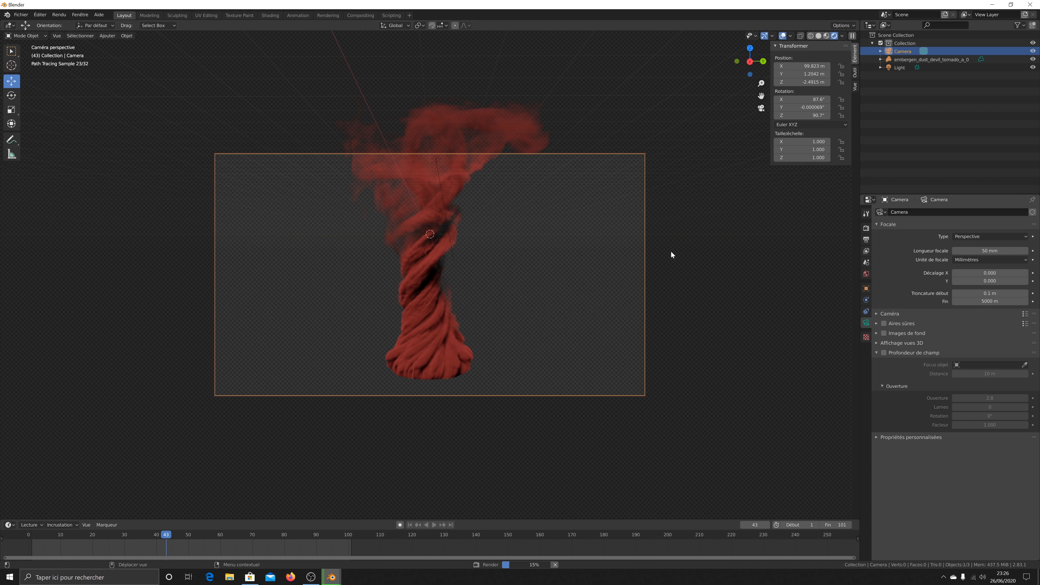
Change the render output file format to AVI JPEG.
{"action": "left_click", "coordinate": [864, 228]}
{"action": "scroll", "coordinate": [959, 414], "scroll_direction": "down", "scroll_amount": 2}
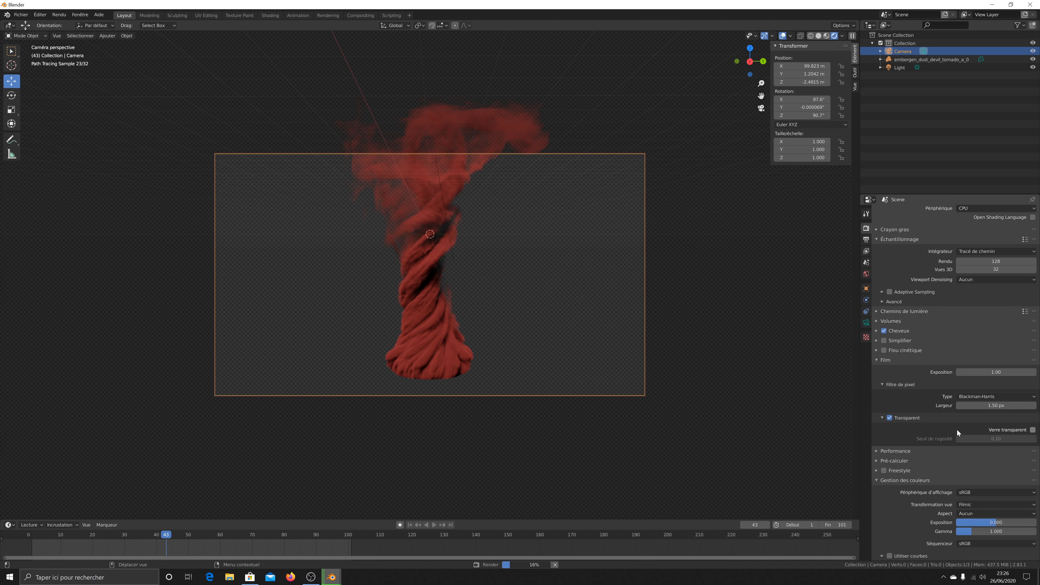
{"action": "left_click", "coordinate": [867, 242]}
{"action": "left_click", "coordinate": [987, 384]}
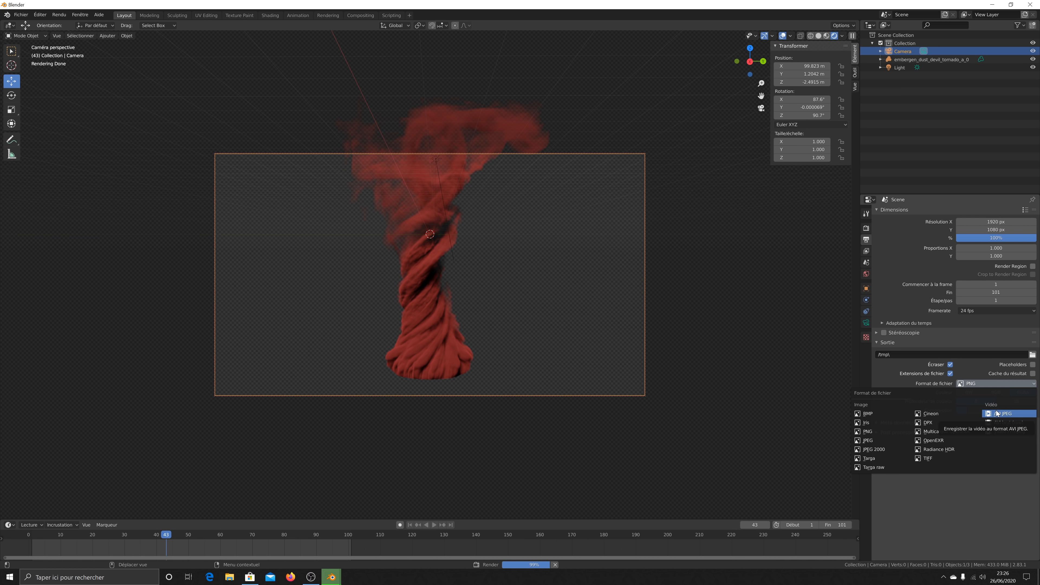
{"action": "left_click", "coordinate": [996, 414]}
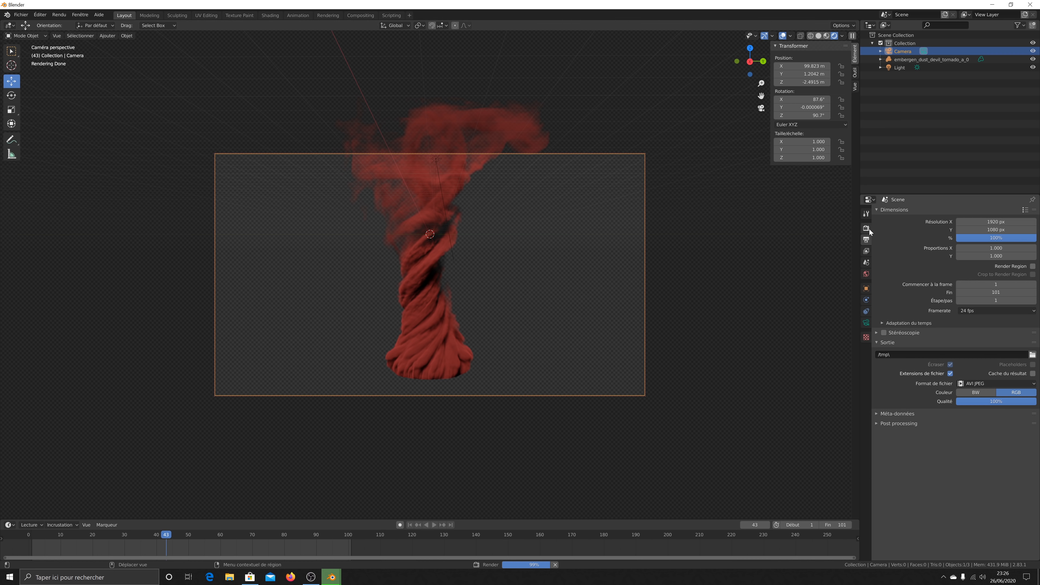
Bring up the finished still render to examine the tornado, and minimize its window again.
{"action": "left_click", "coordinate": [866, 252]}
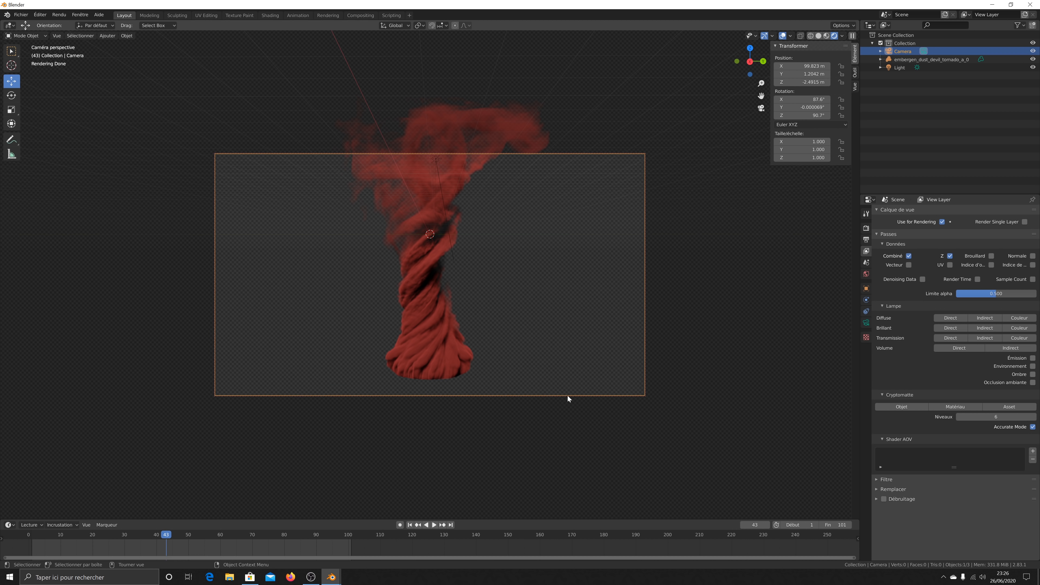
{"action": "left_click", "coordinate": [869, 231]}
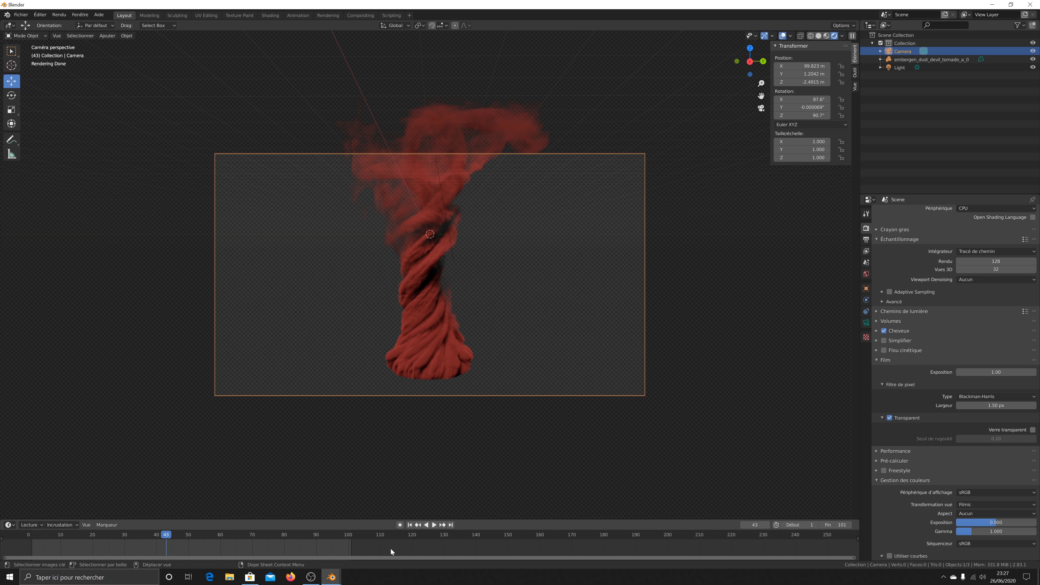
{"action": "mouse_move", "coordinate": [332, 577]}
{"action": "left_click", "coordinate": [357, 544]}
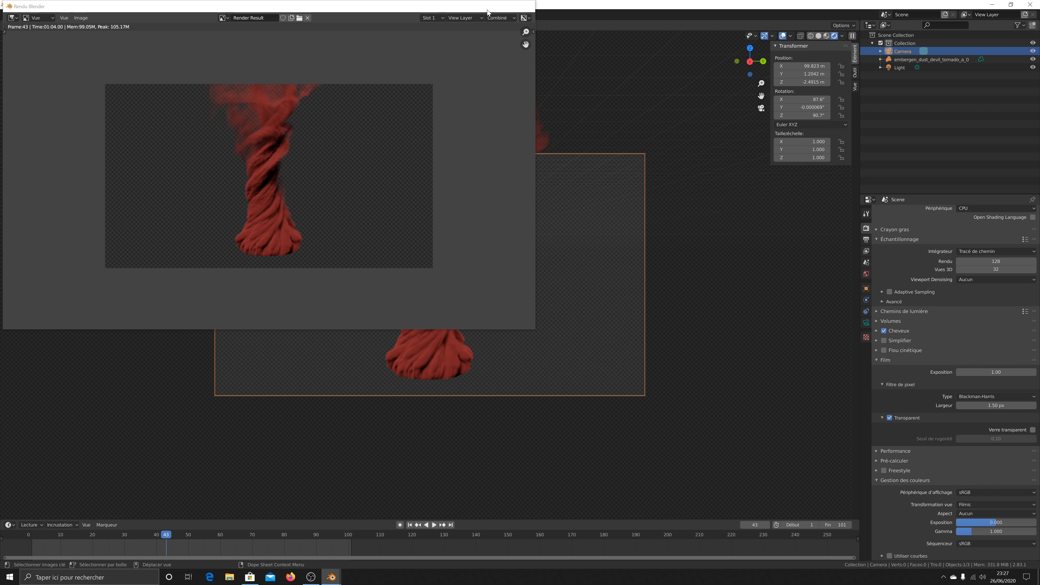
{"action": "left_click", "coordinate": [488, 7]}
{"action": "left_click", "coordinate": [866, 240]}
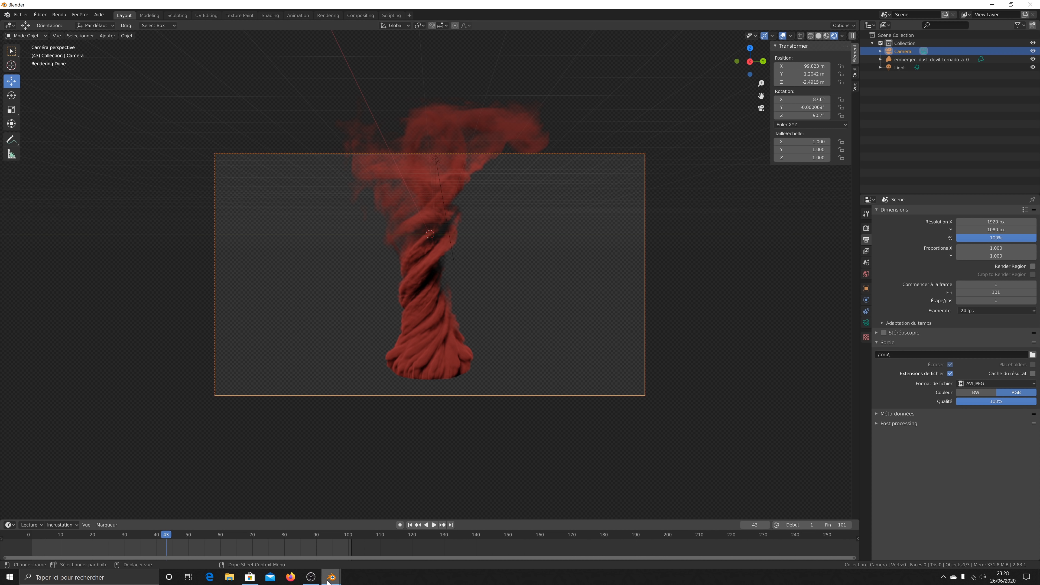
{"action": "mouse_move", "coordinate": [332, 577]}
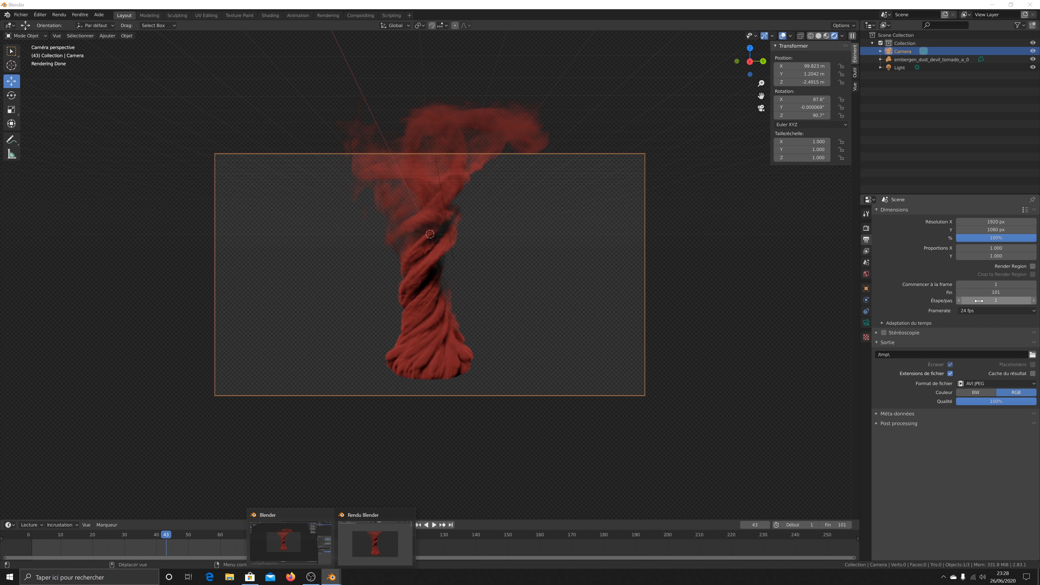
{"action": "left_click", "coordinate": [867, 228]}
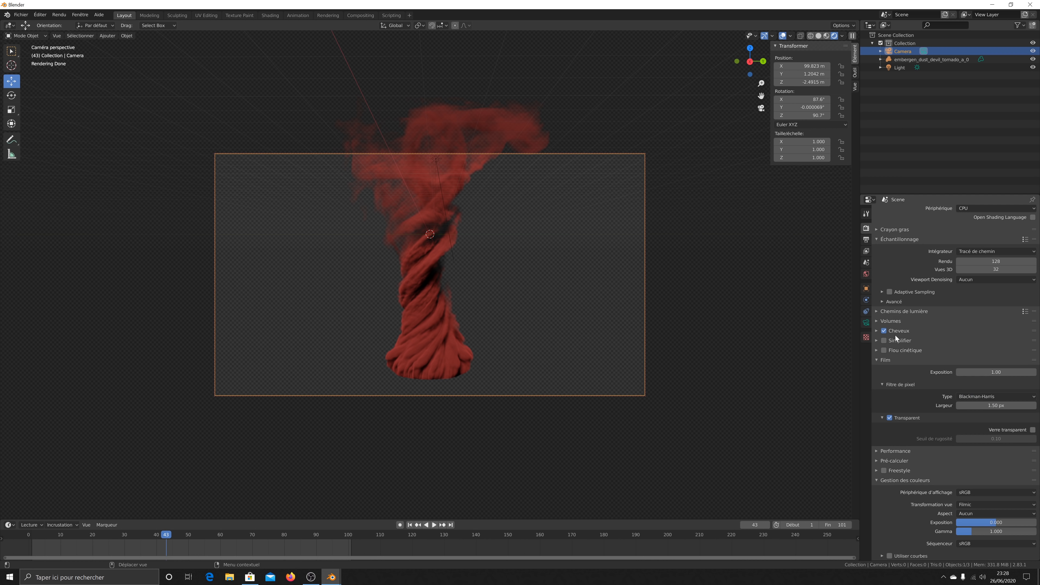
{"action": "left_click", "coordinate": [881, 361]}
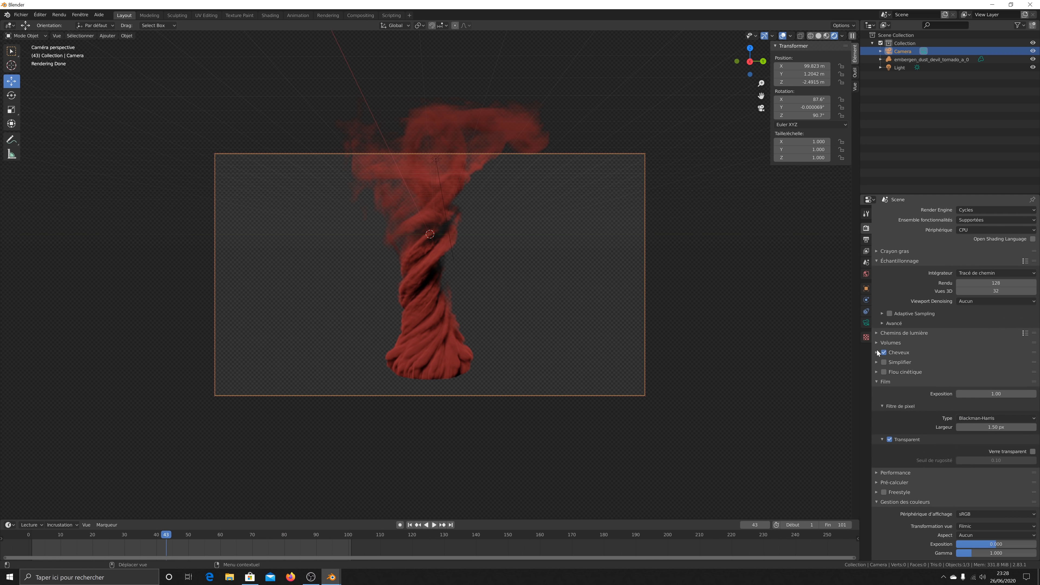
{"action": "left_click", "coordinate": [866, 322]}
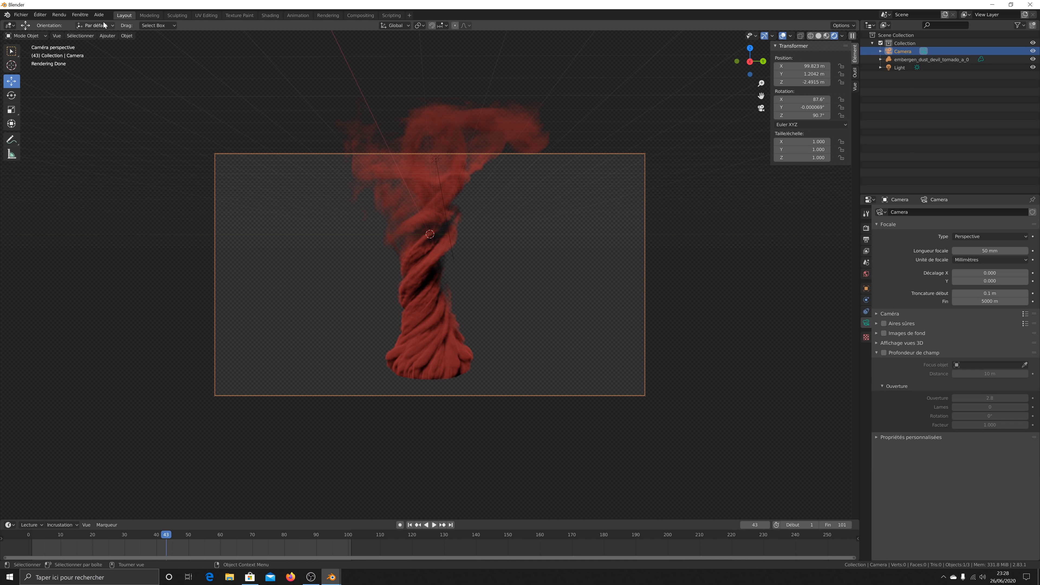
Open the list of object types that can be added to the scene.
{"action": "left_click", "coordinate": [107, 36]}
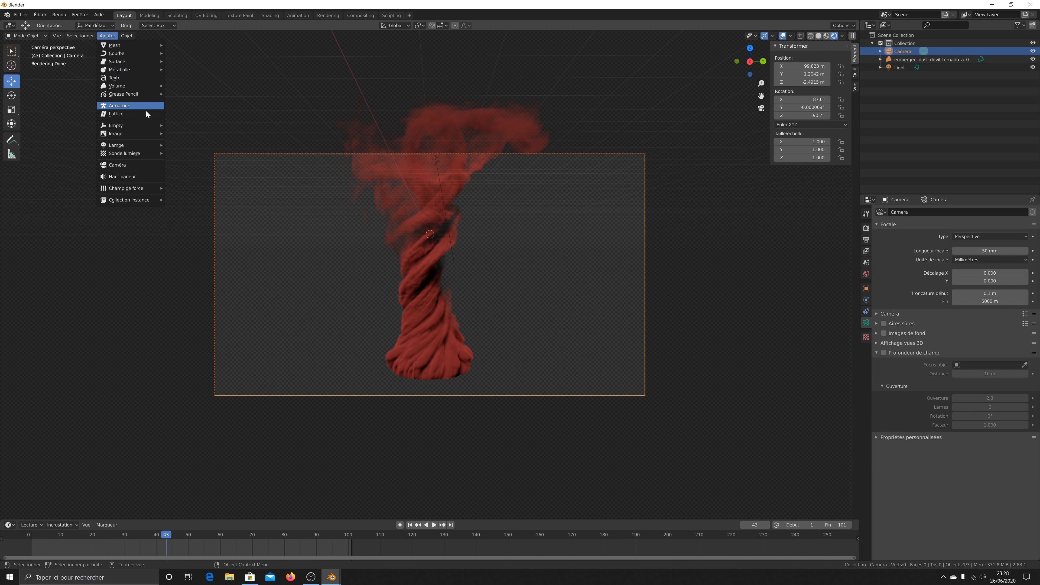